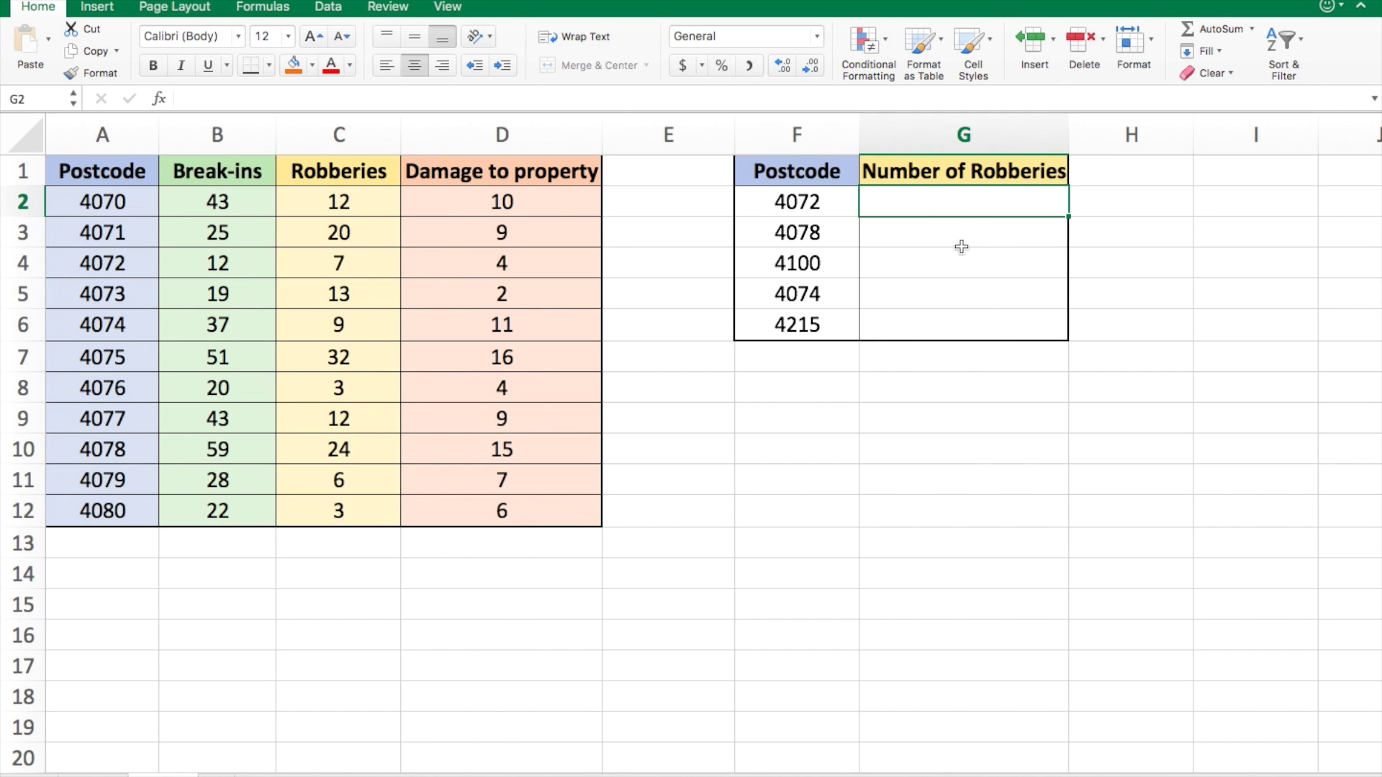
Begin a VLOOKUP formula in G2 with the postcode in F2 as the lookup value
left_click_drag(828, 174, 841, 319)
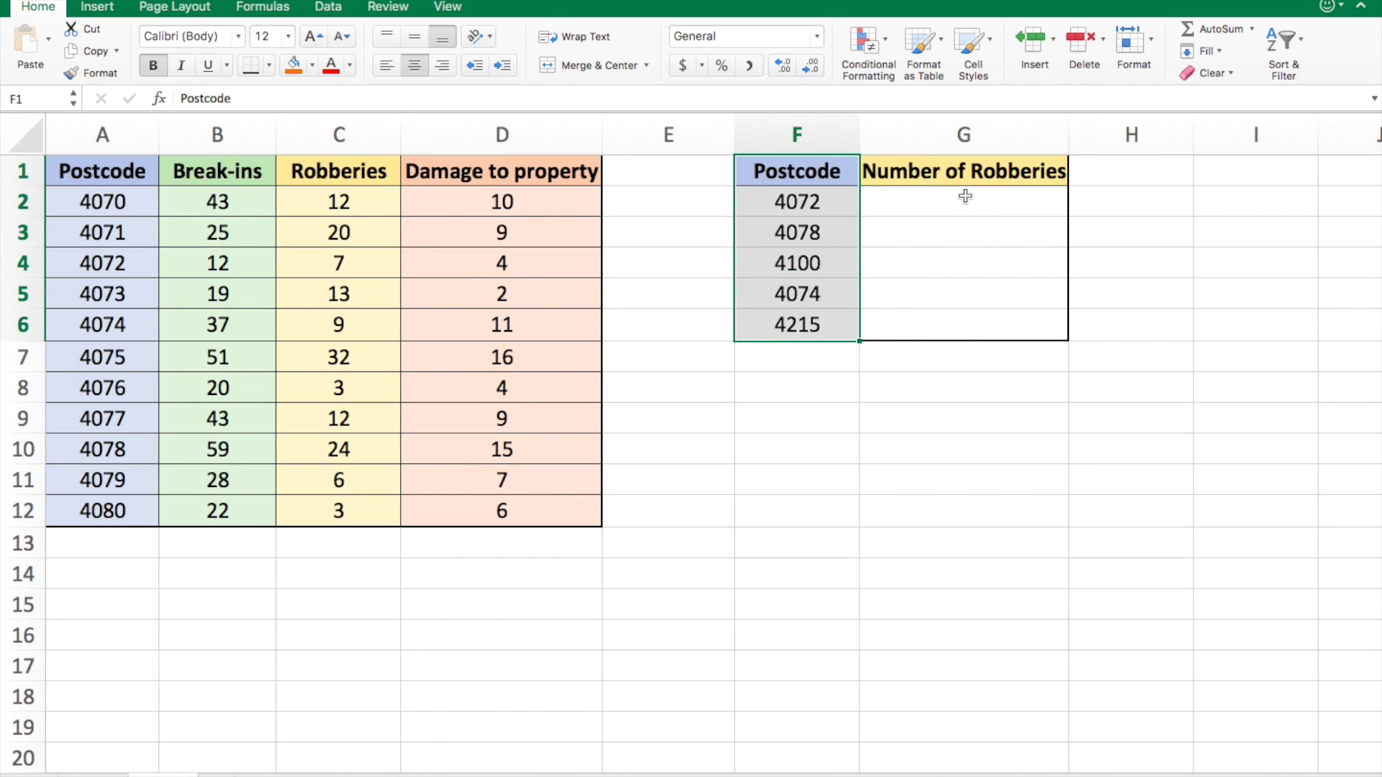
double_click(917, 207)
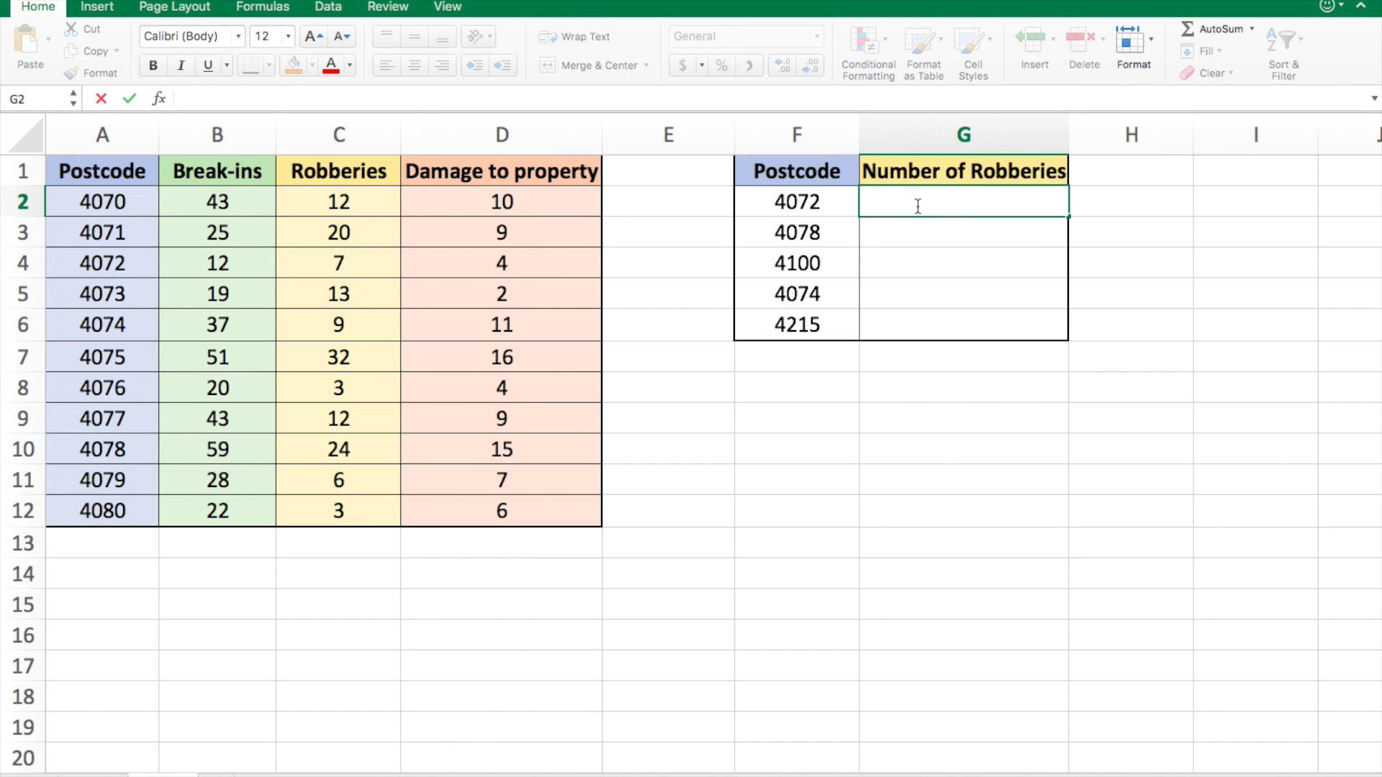
type("=vlookup")
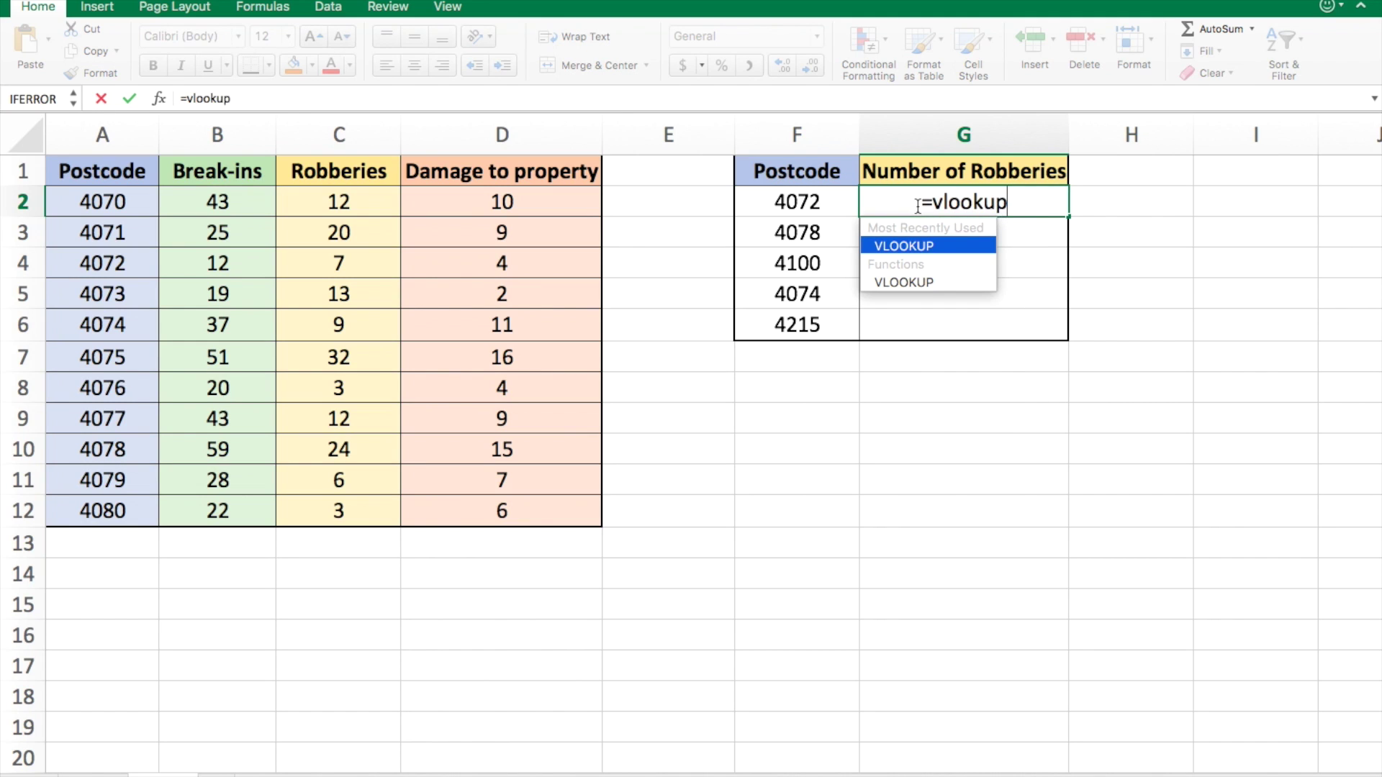
double_click(929, 245)
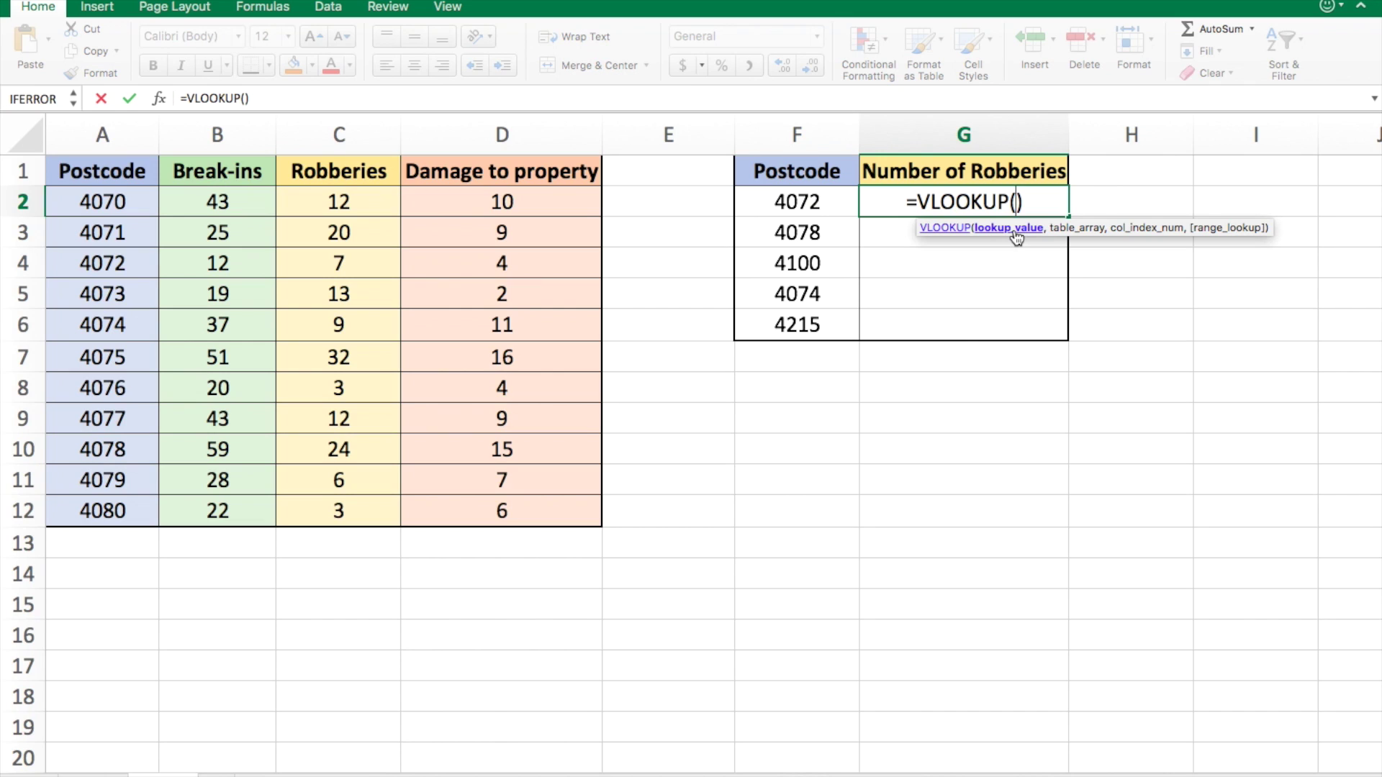
left_click(831, 206)
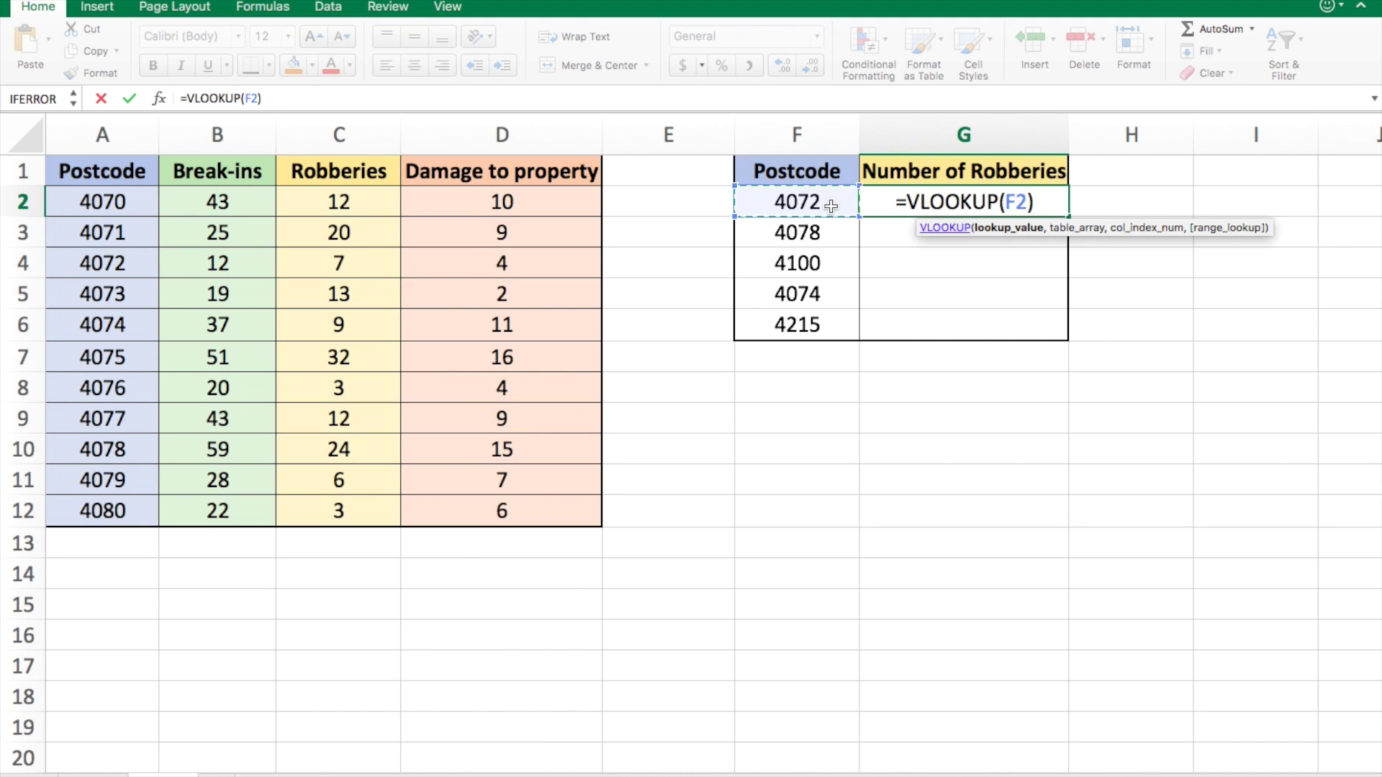
type(",")
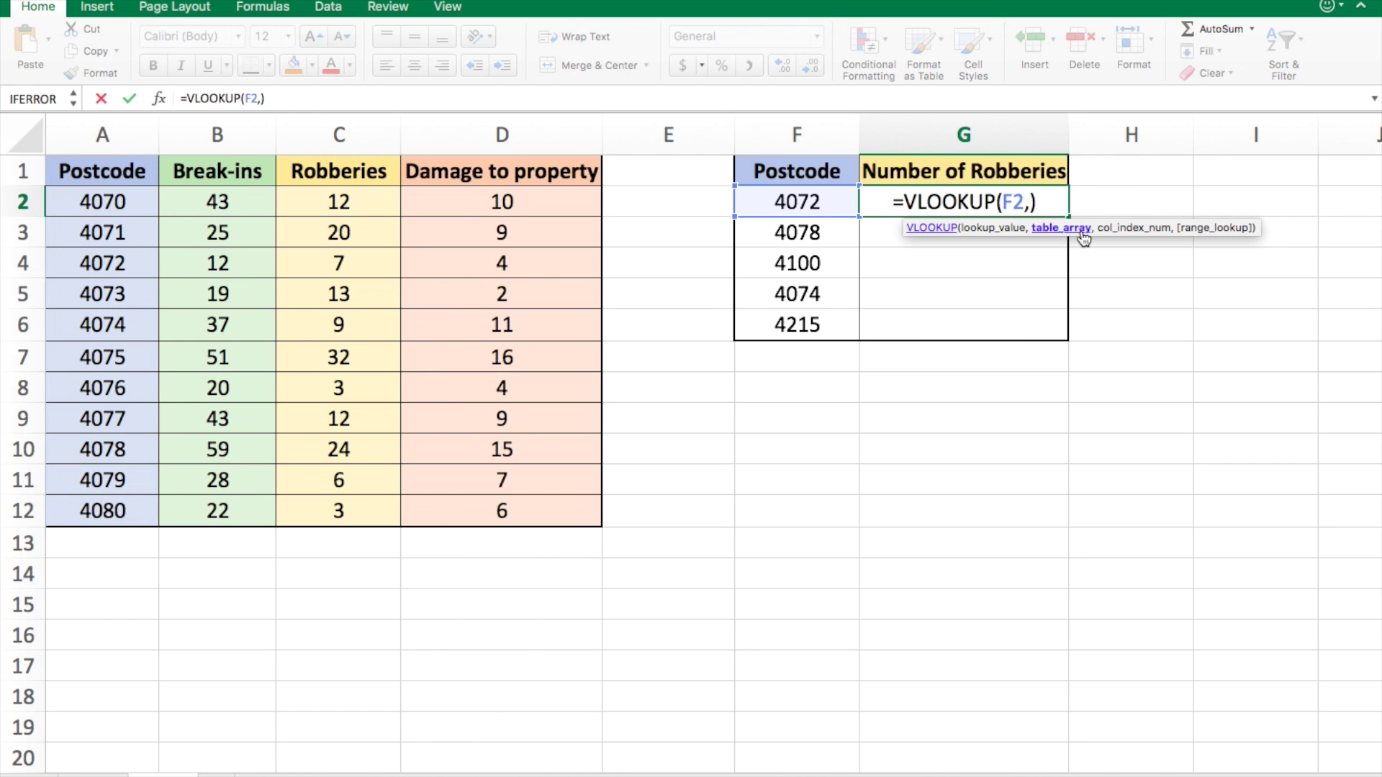
Set the VLOOKUP table array to the whole crime table as the absolute range $A$1:$D$12
left_click_drag(115, 170, 525, 518)
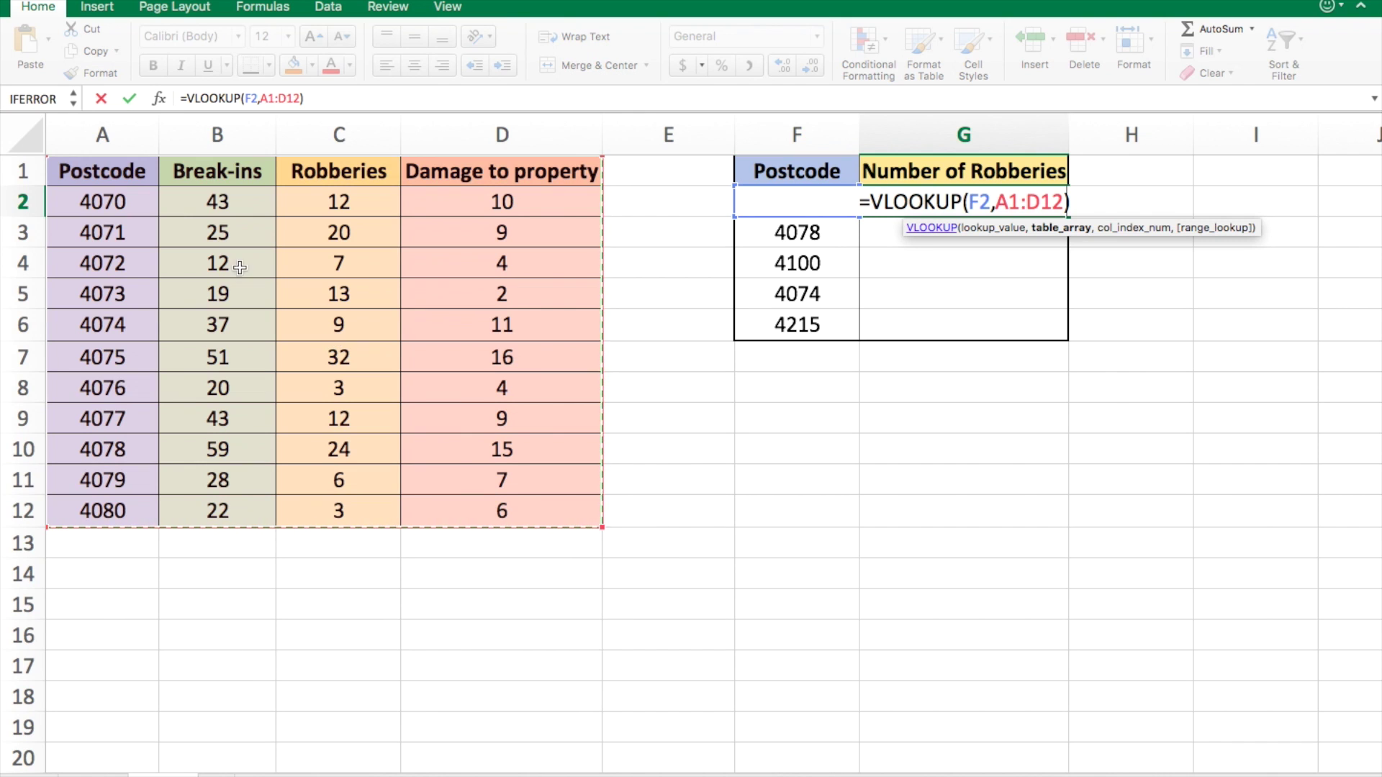
left_click_drag(126, 170, 472, 177)
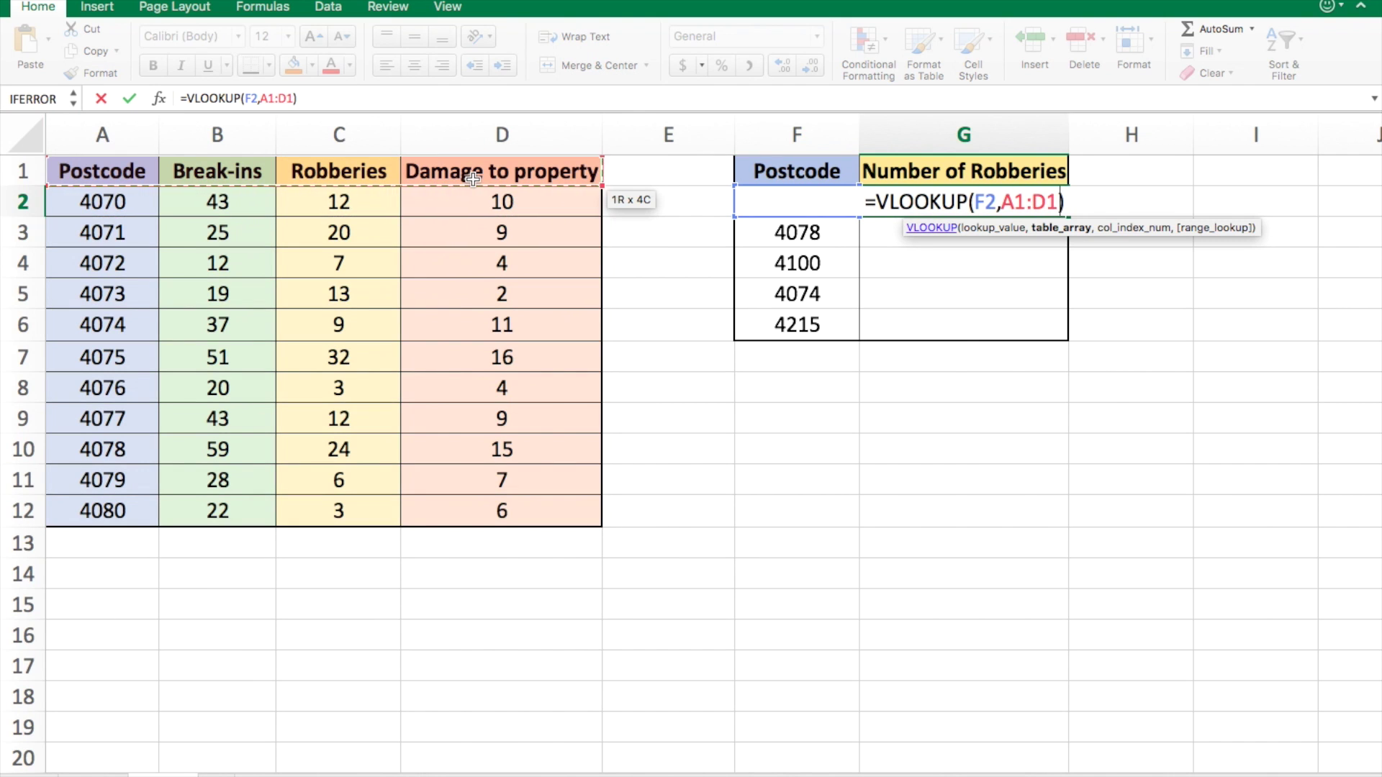
key("ctrl+shift+Down")
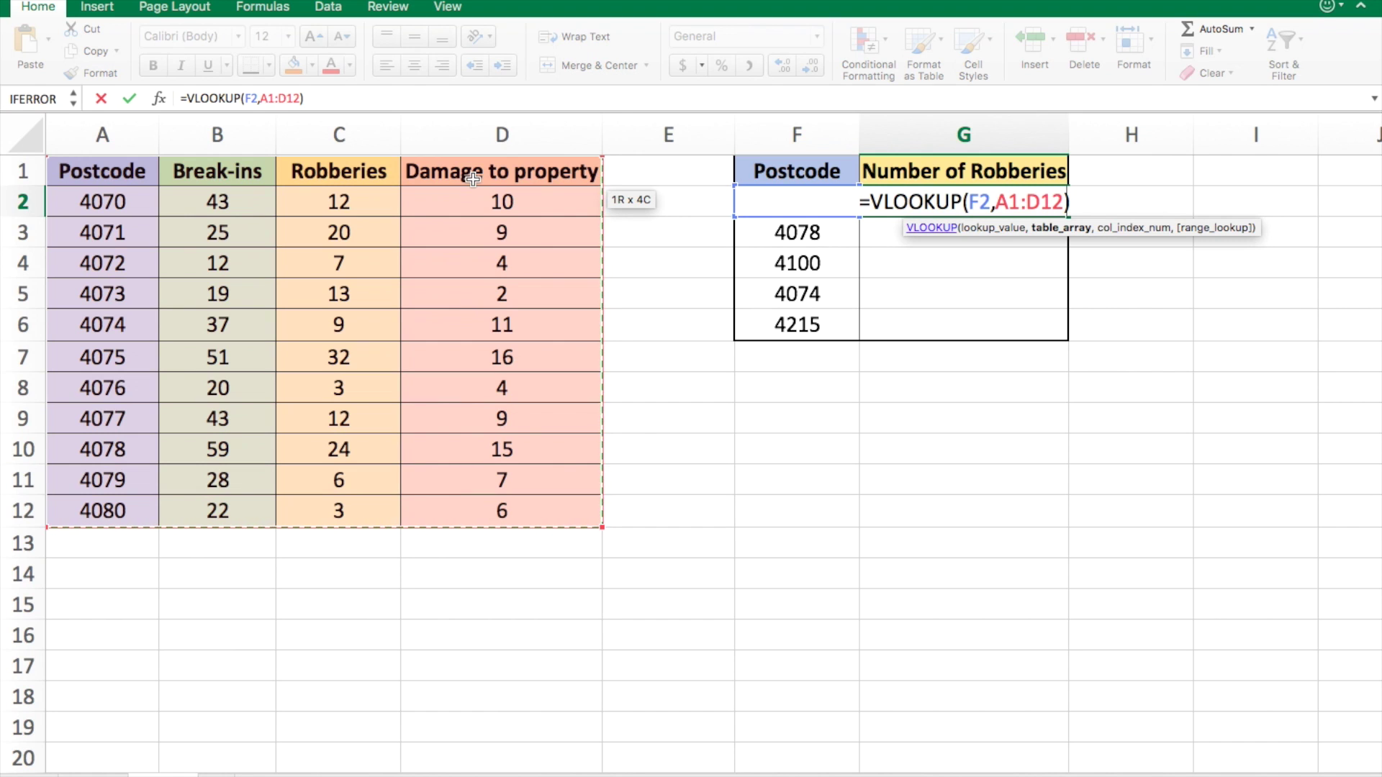
key("F4")
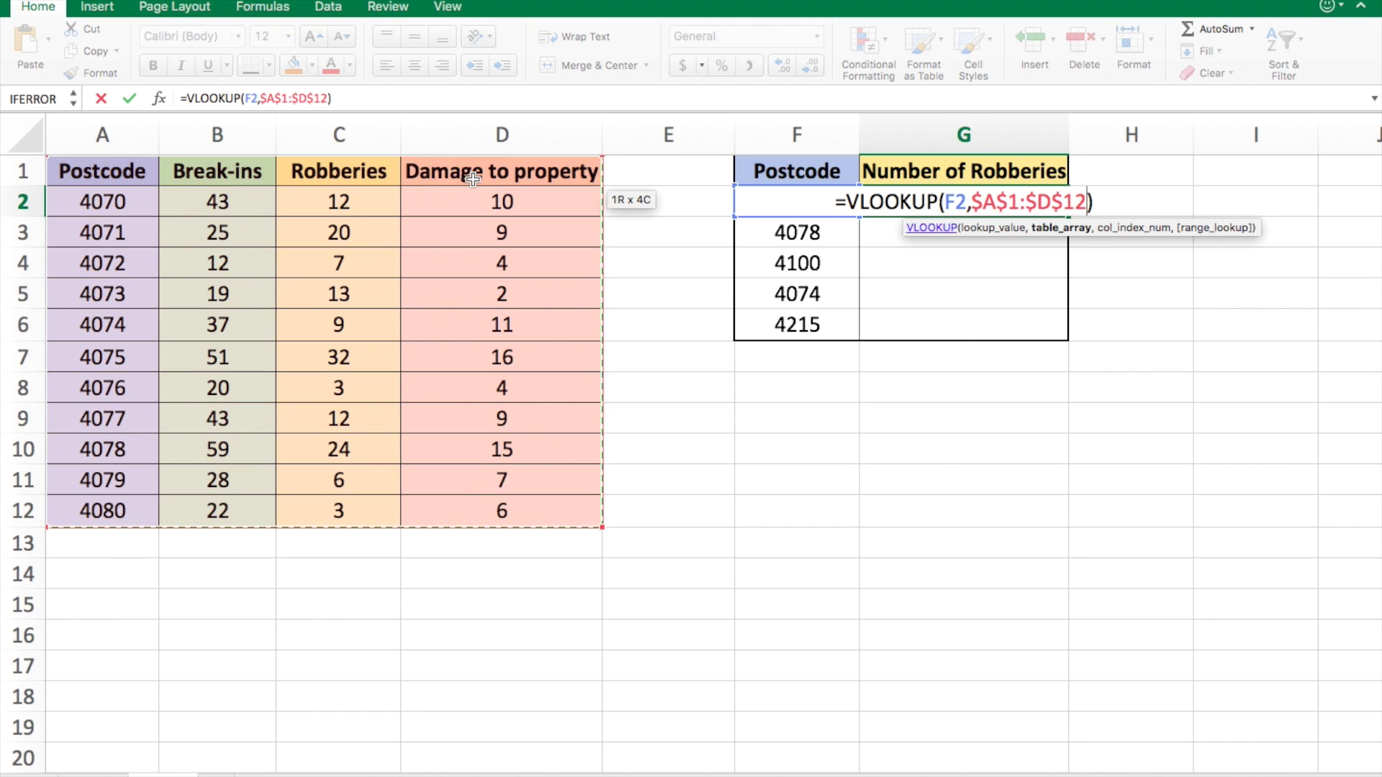
type(",")
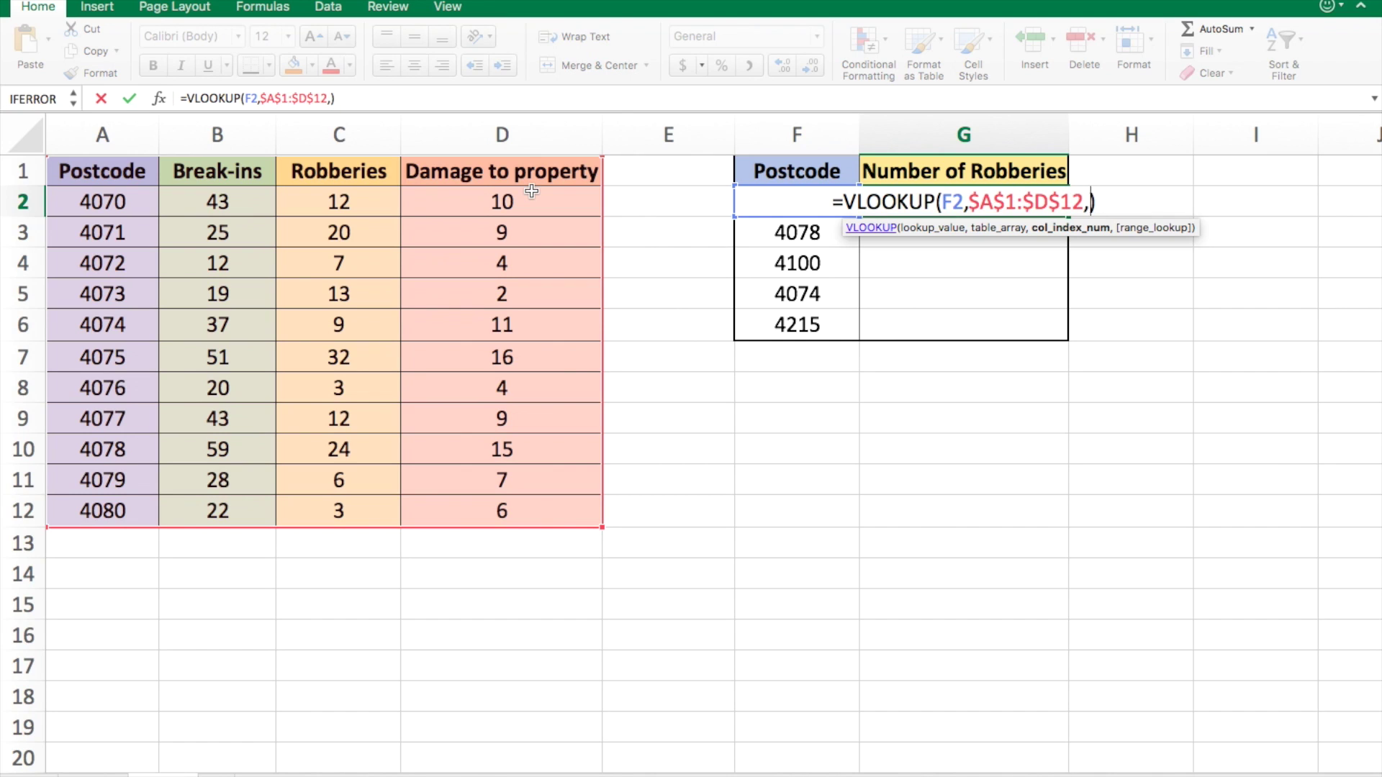
Complete the G2 formula with column index 3 and FALSE for an exact match
type("3")
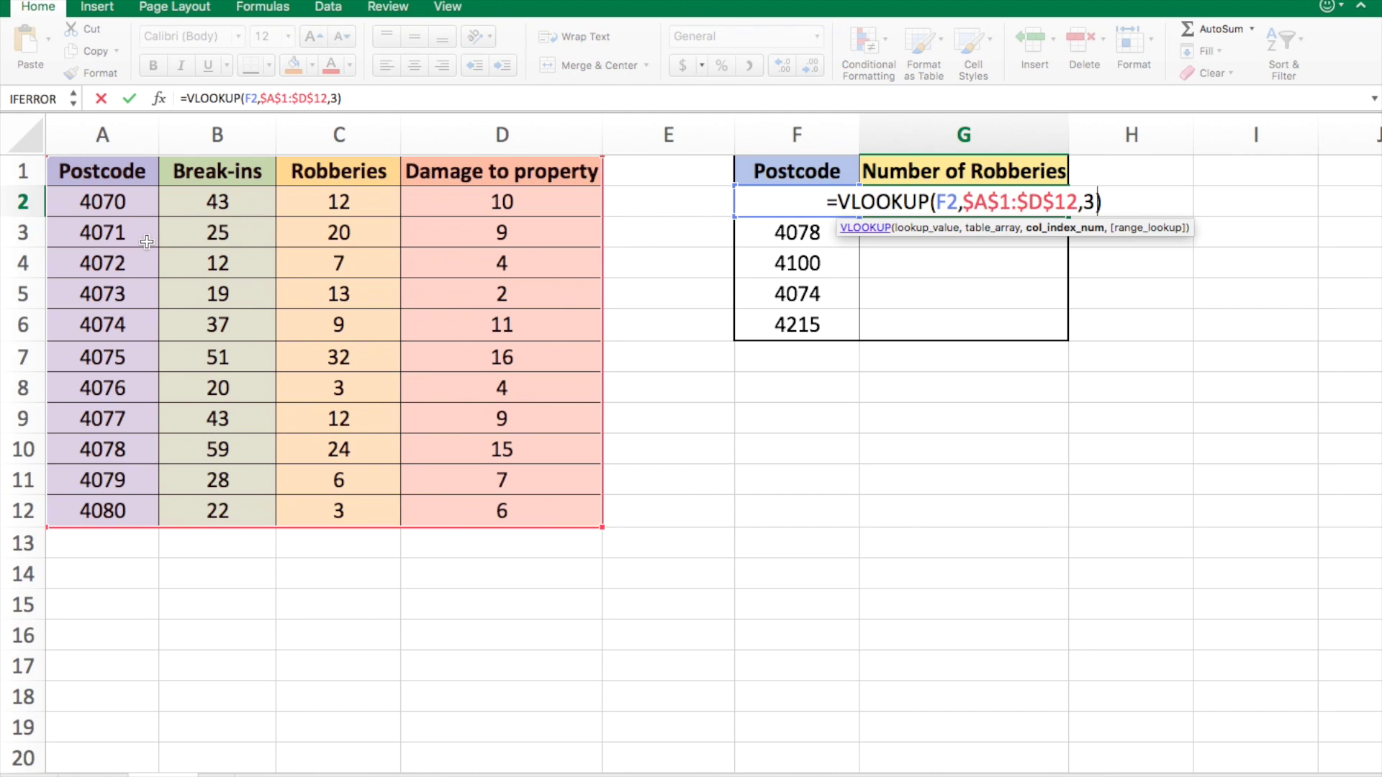
type(",")
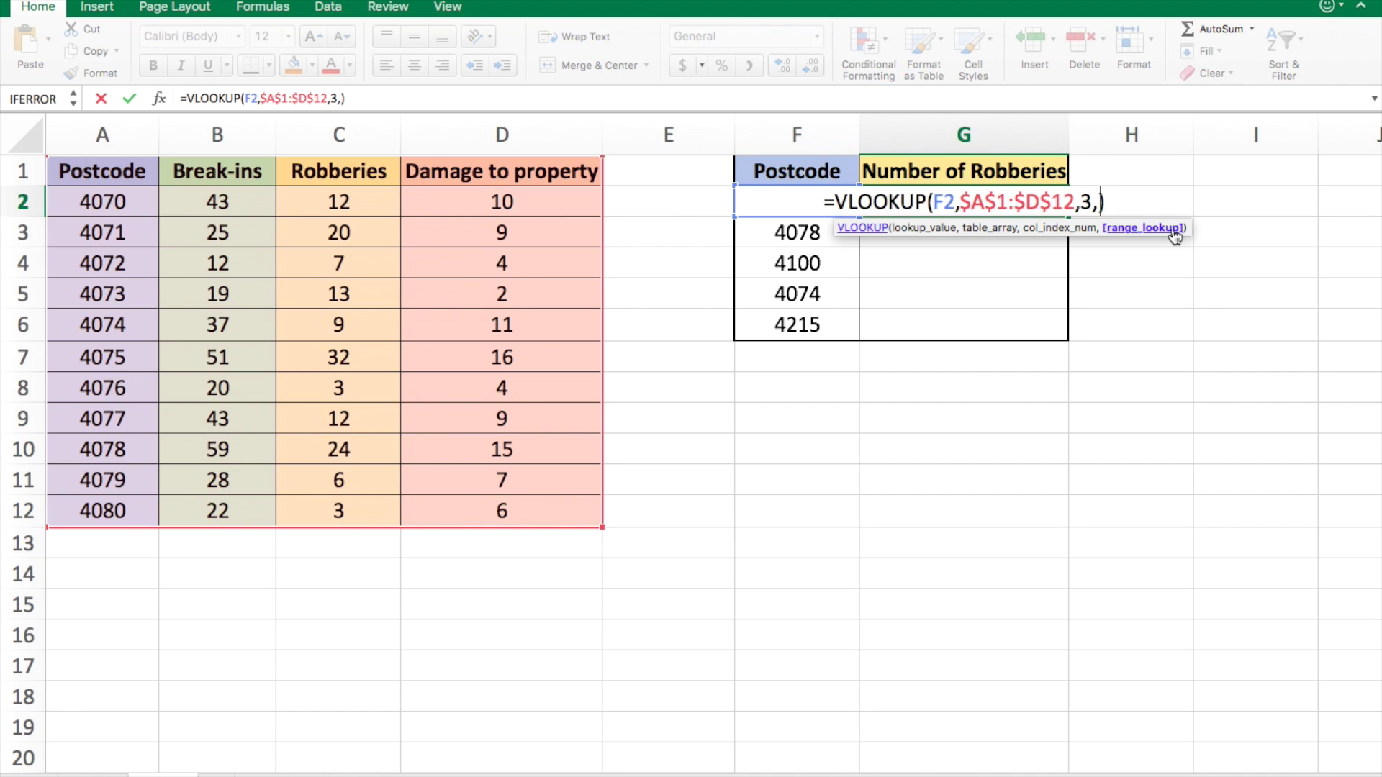
type("FALSE")
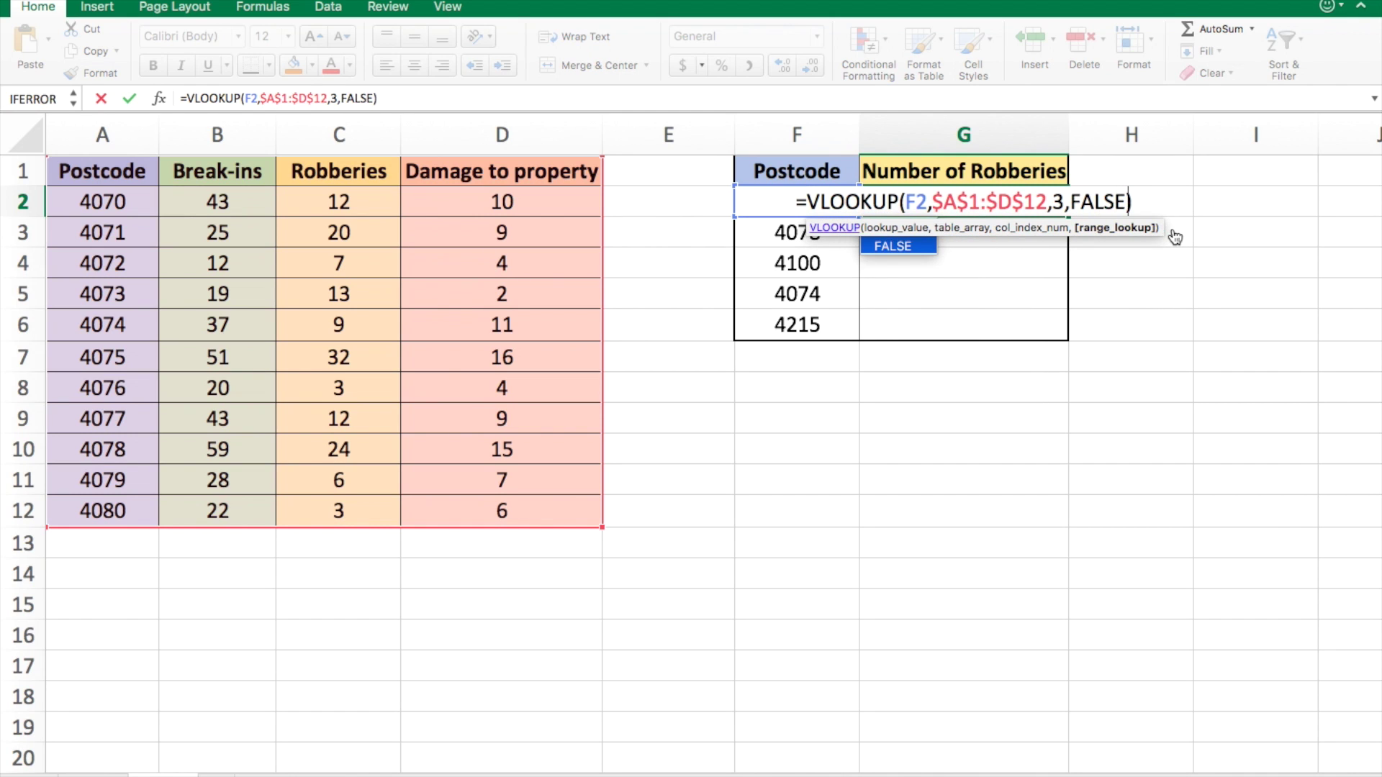
key("Return")
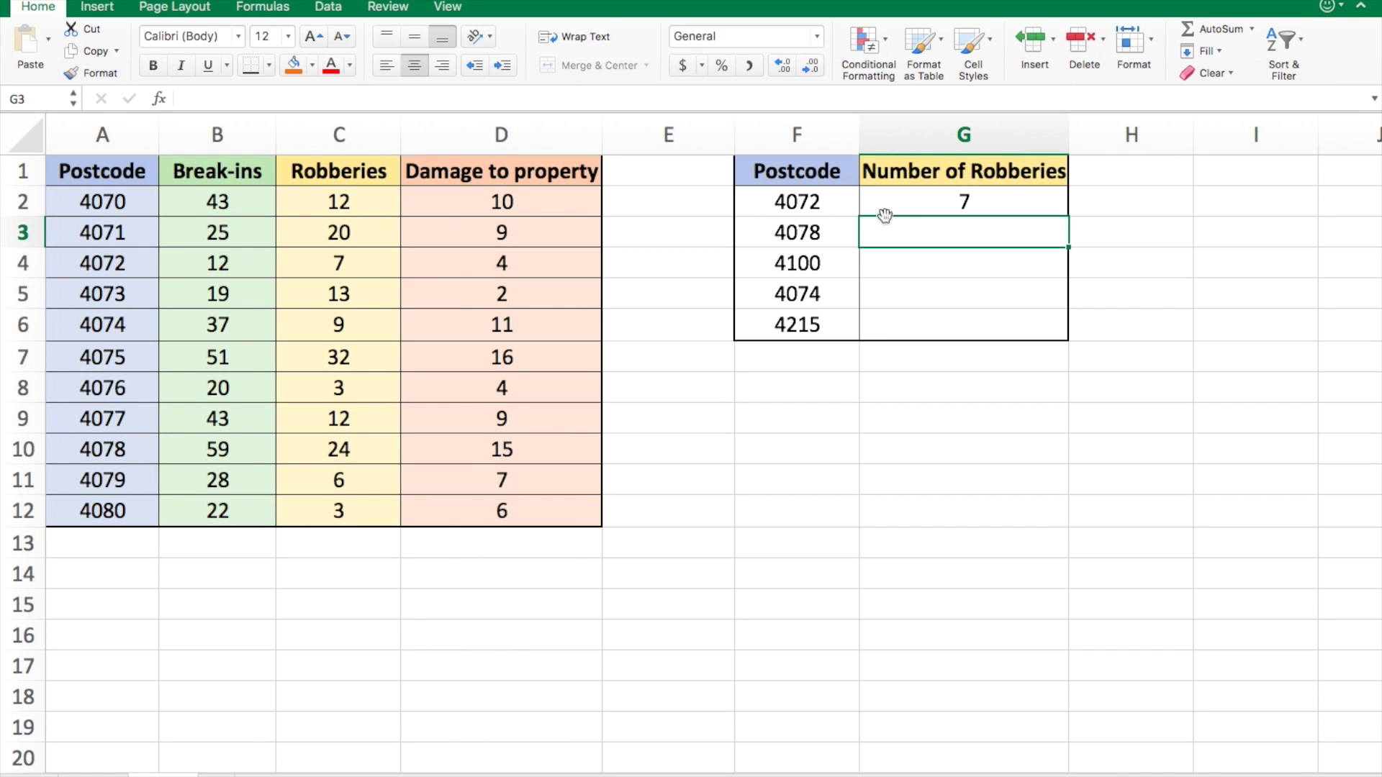
Check G2 against the table row for postcode 4072 and fill the formula down to G6
left_click_drag(131, 265, 354, 254)
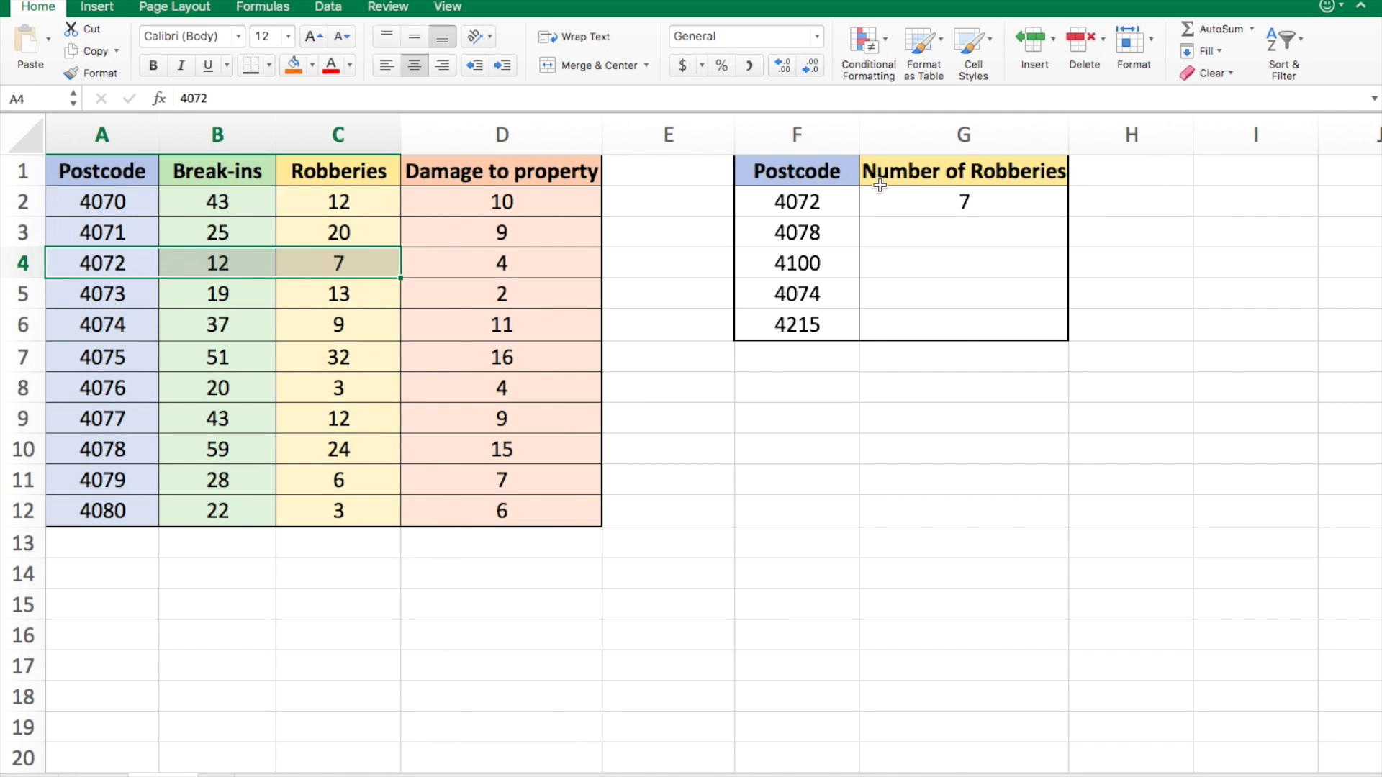
left_click(1041, 200)
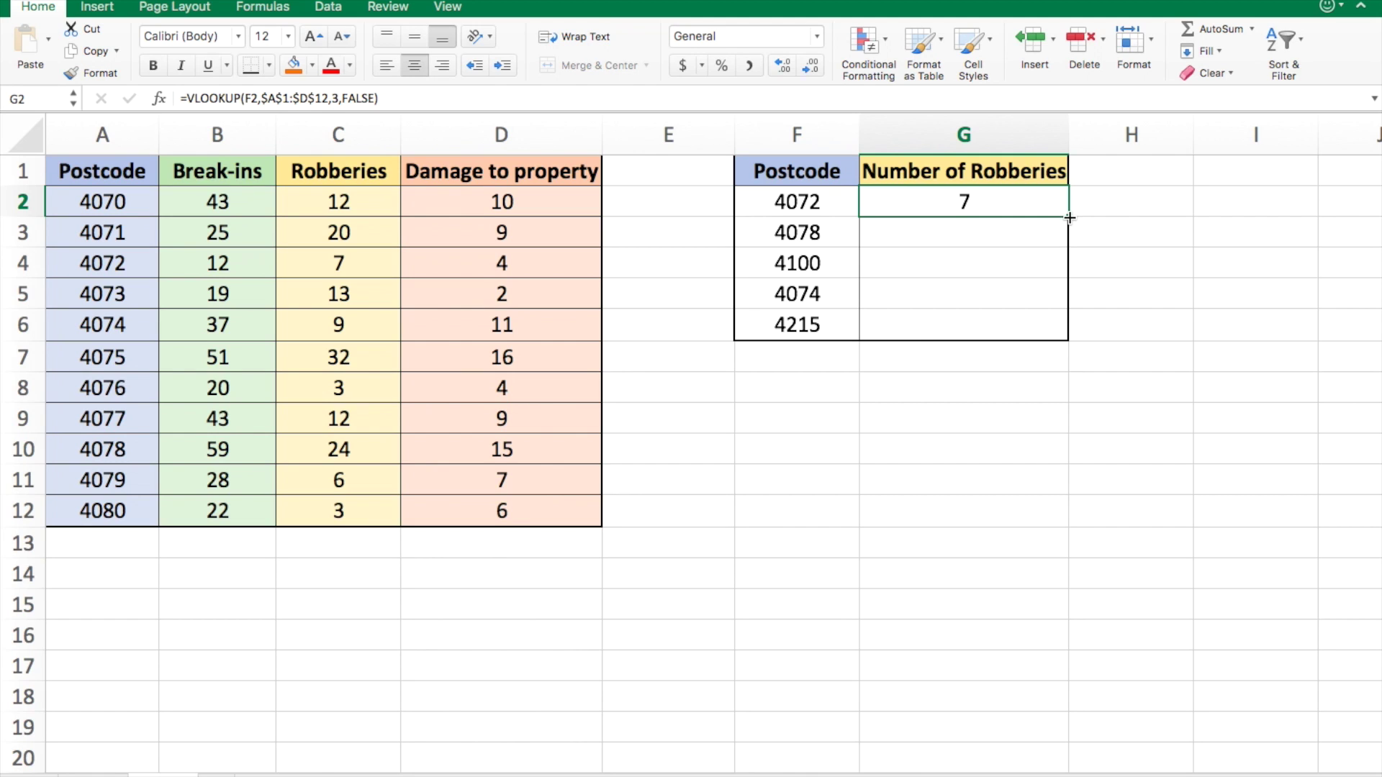
double_click(1069, 217)
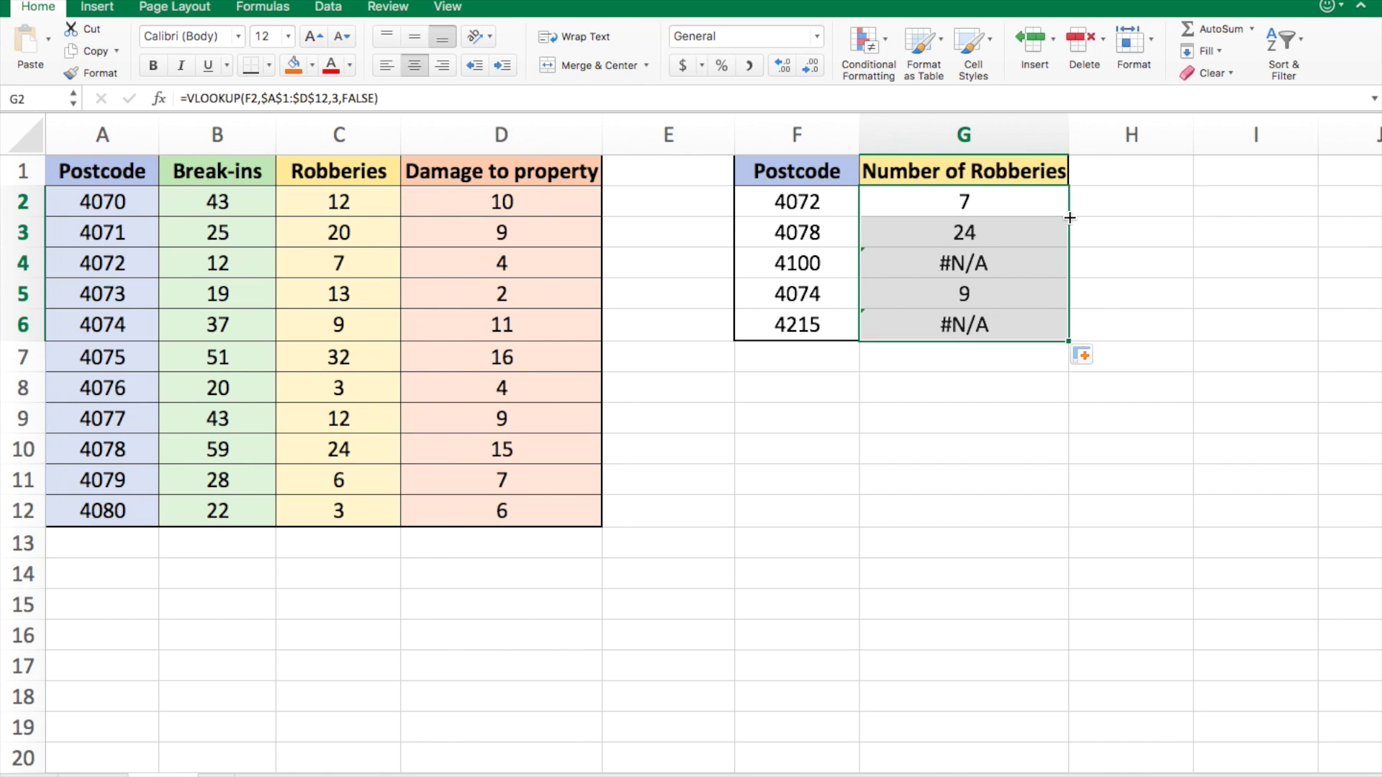
Examine postcodes 4100 and 4215 in F4 and F6 and their lookup results in G4 and G6
left_click(831, 267)
left_click(832, 323)
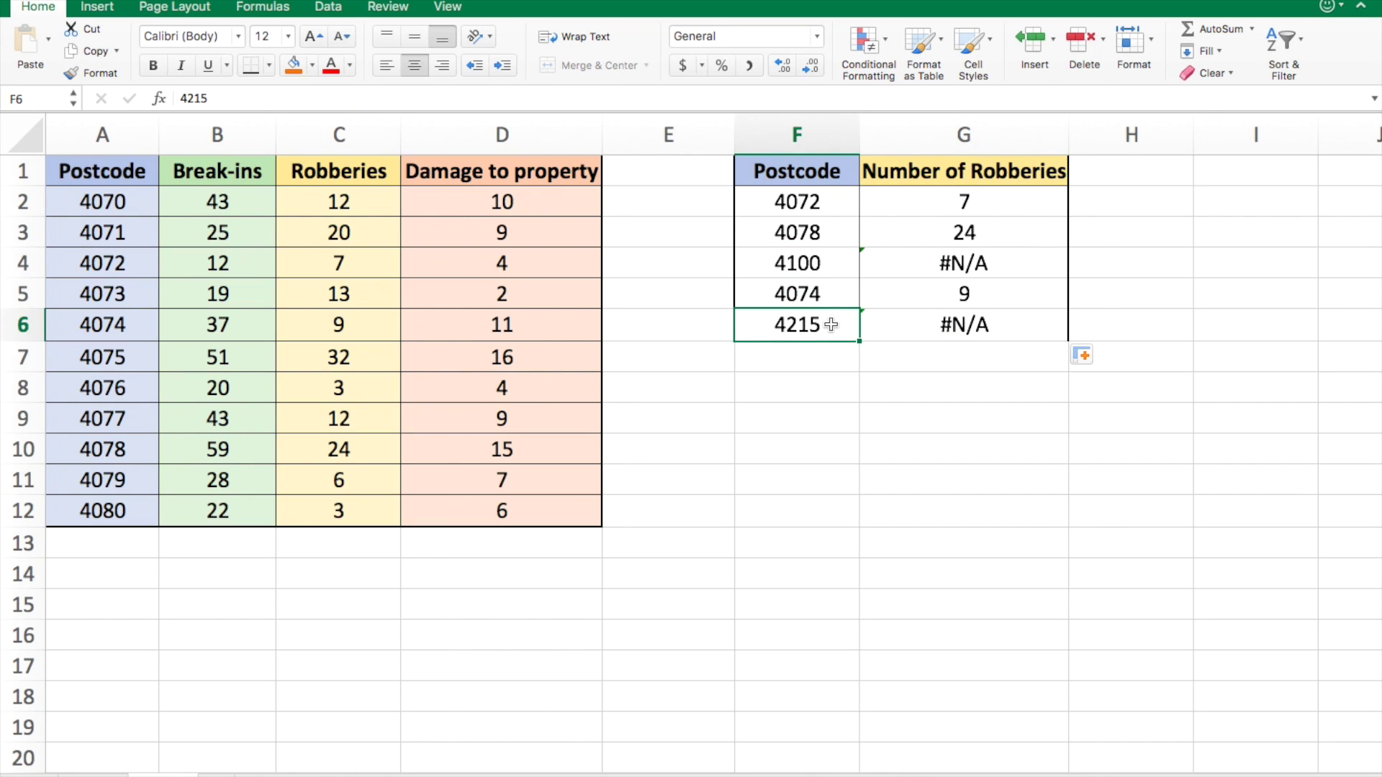
left_click(836, 263)
left_click(834, 324)
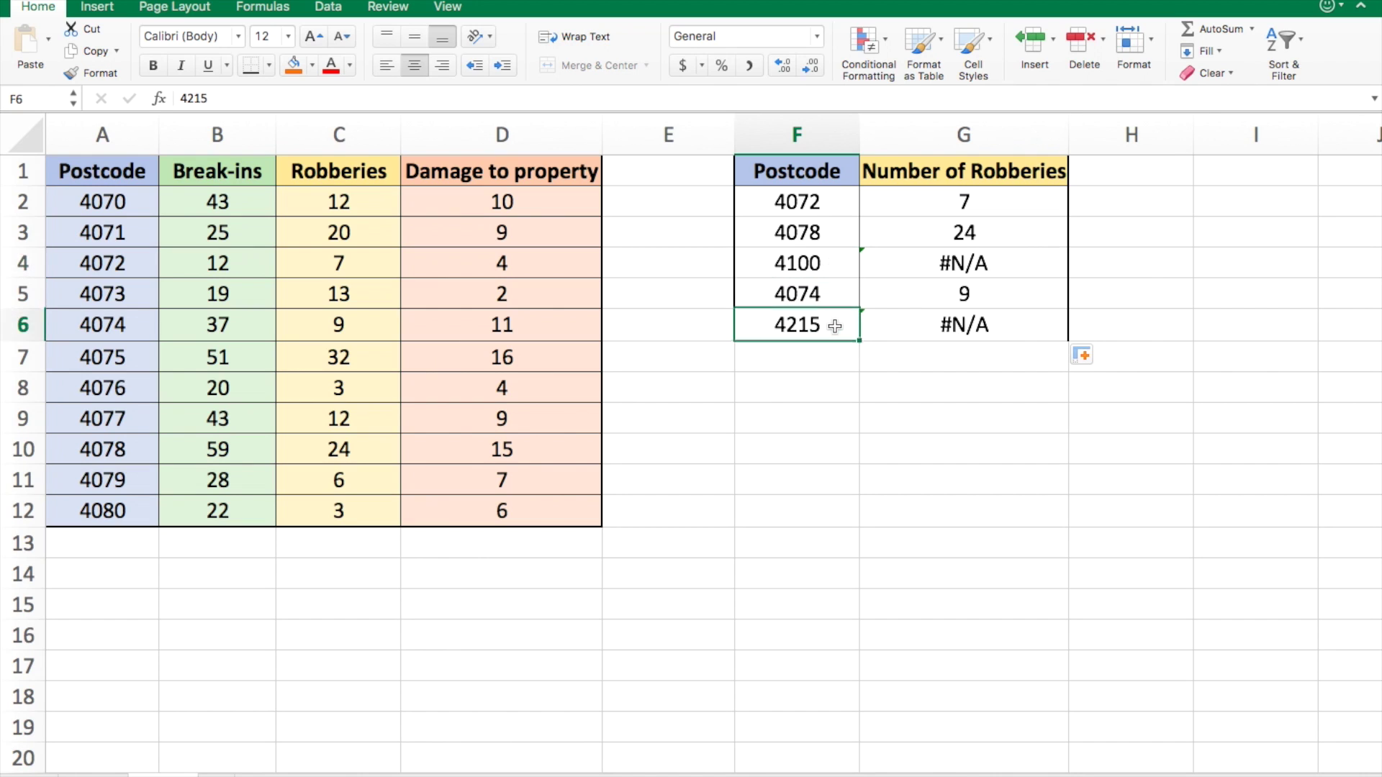
left_click(1016, 272)
left_click(1025, 326)
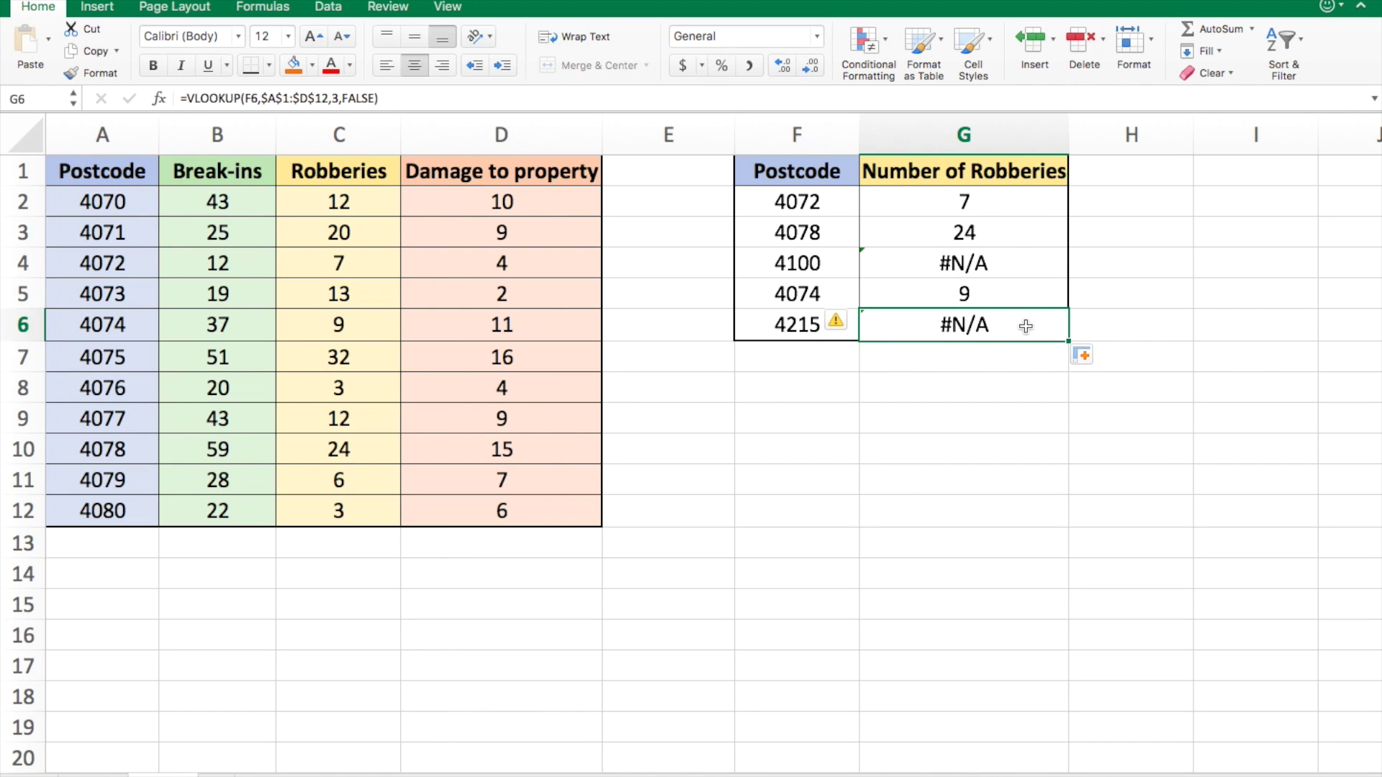
left_click(1026, 265)
left_click(1023, 336)
Wrap the VLOOKUP in G2 in IFERROR with "Data unavailable" as the value if error
double_click(894, 201)
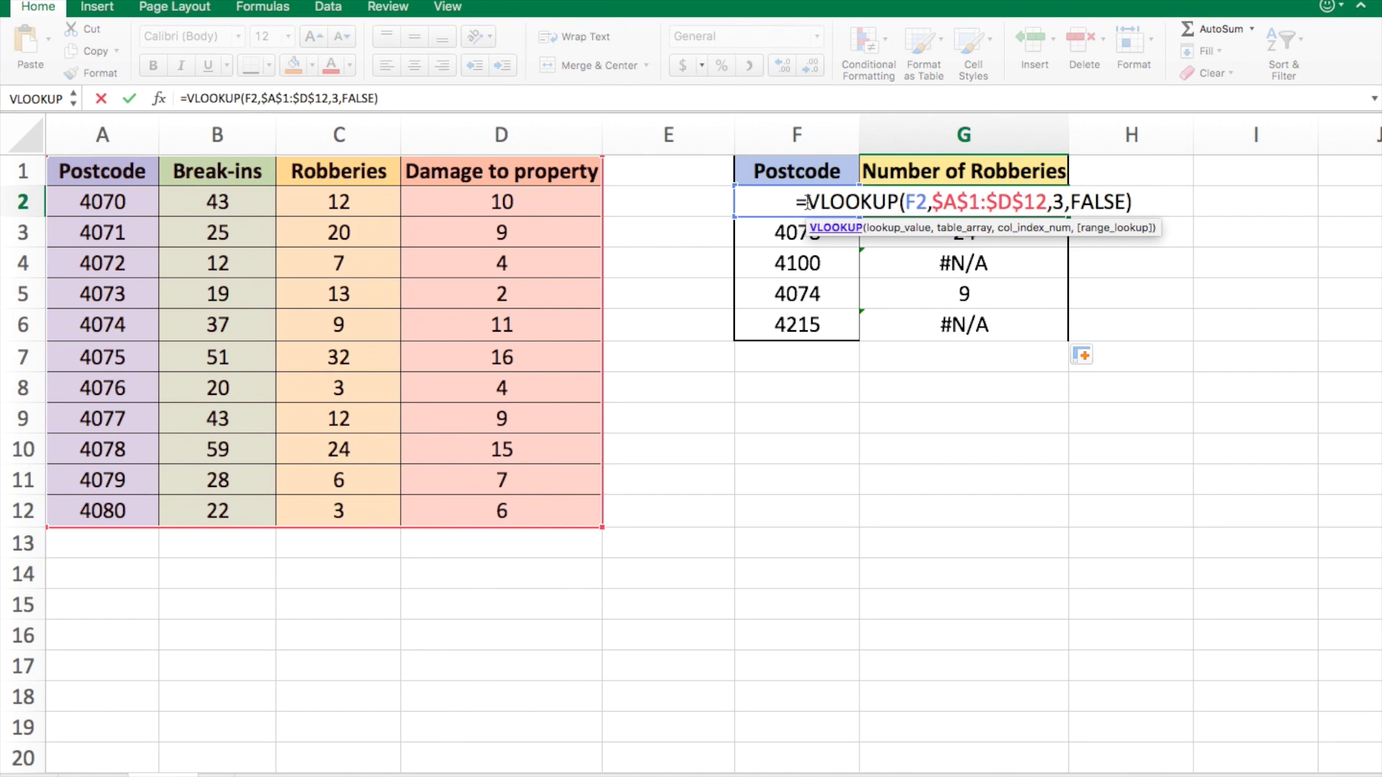
type("IFERROR")
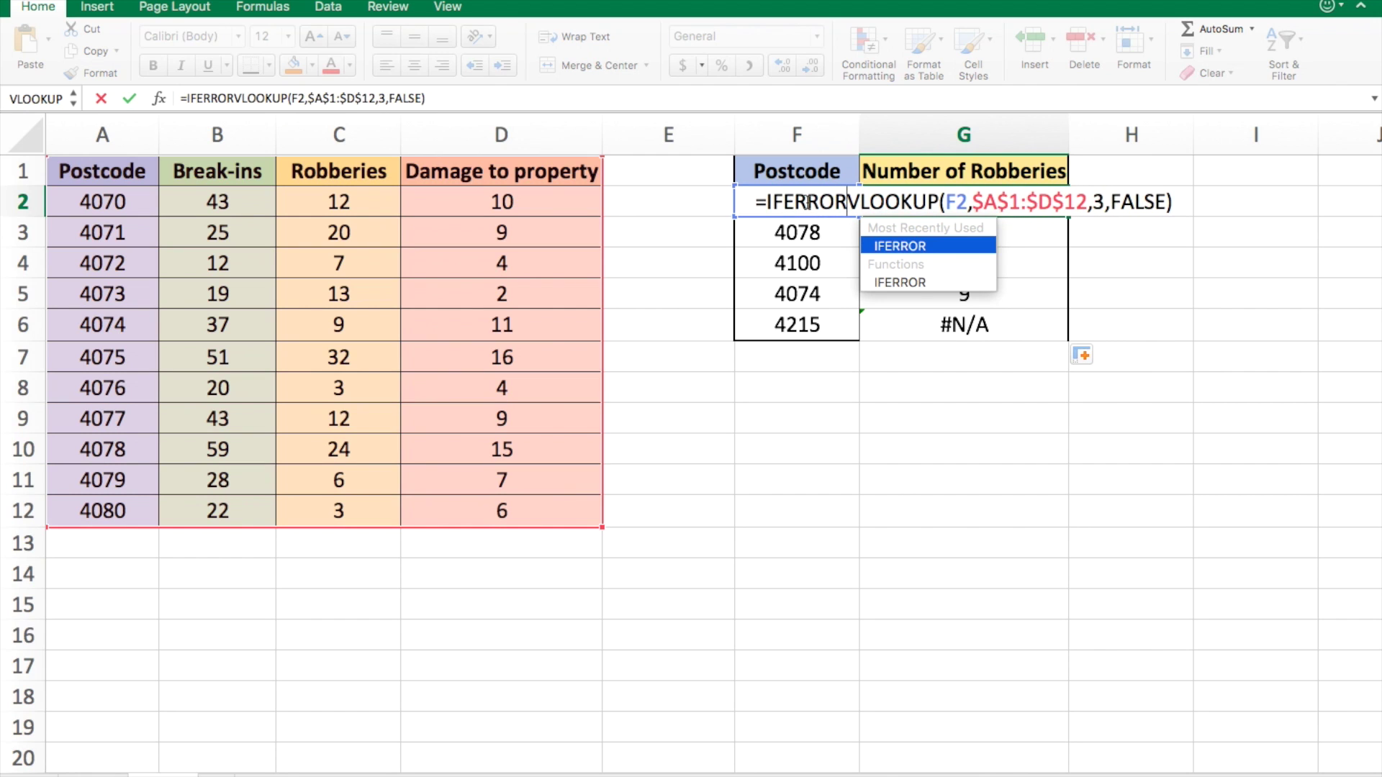
type("(")
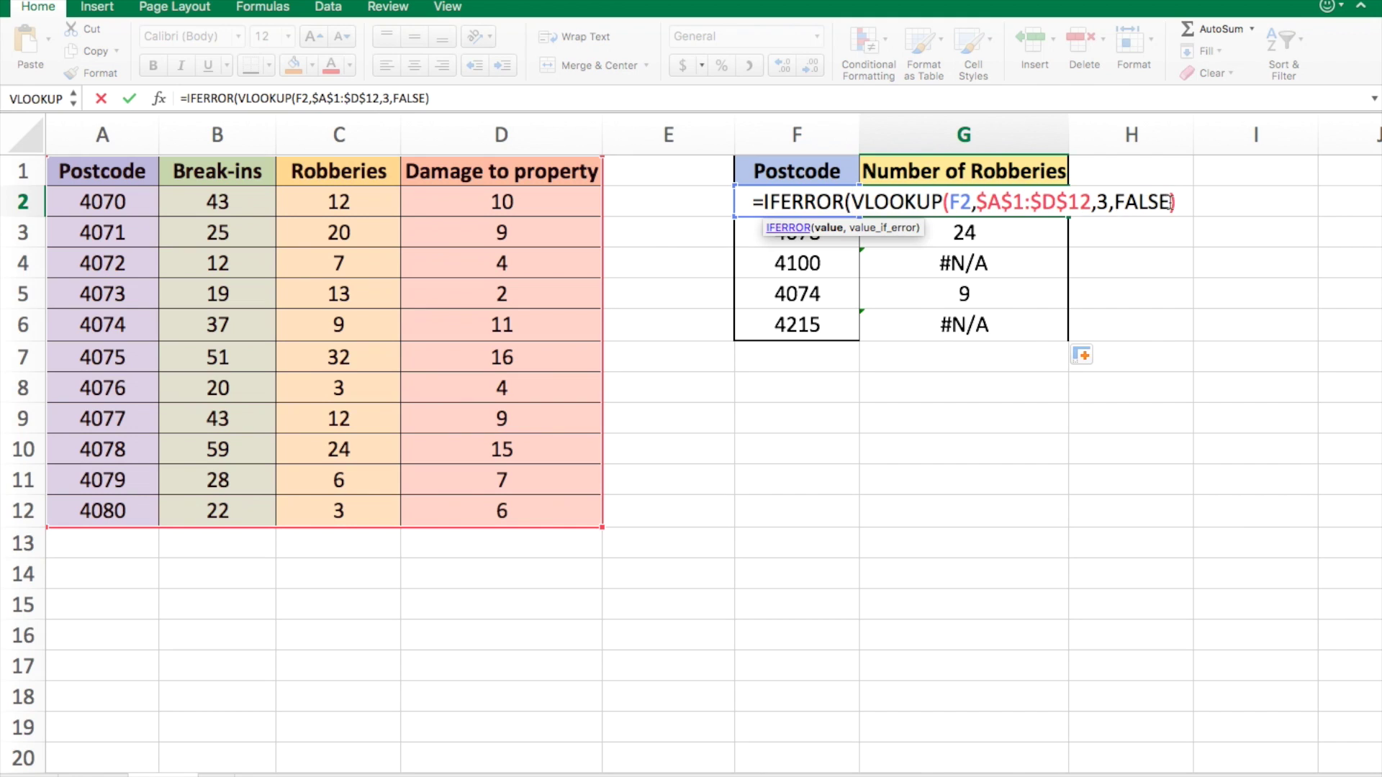
left_click(1181, 204)
type(",")
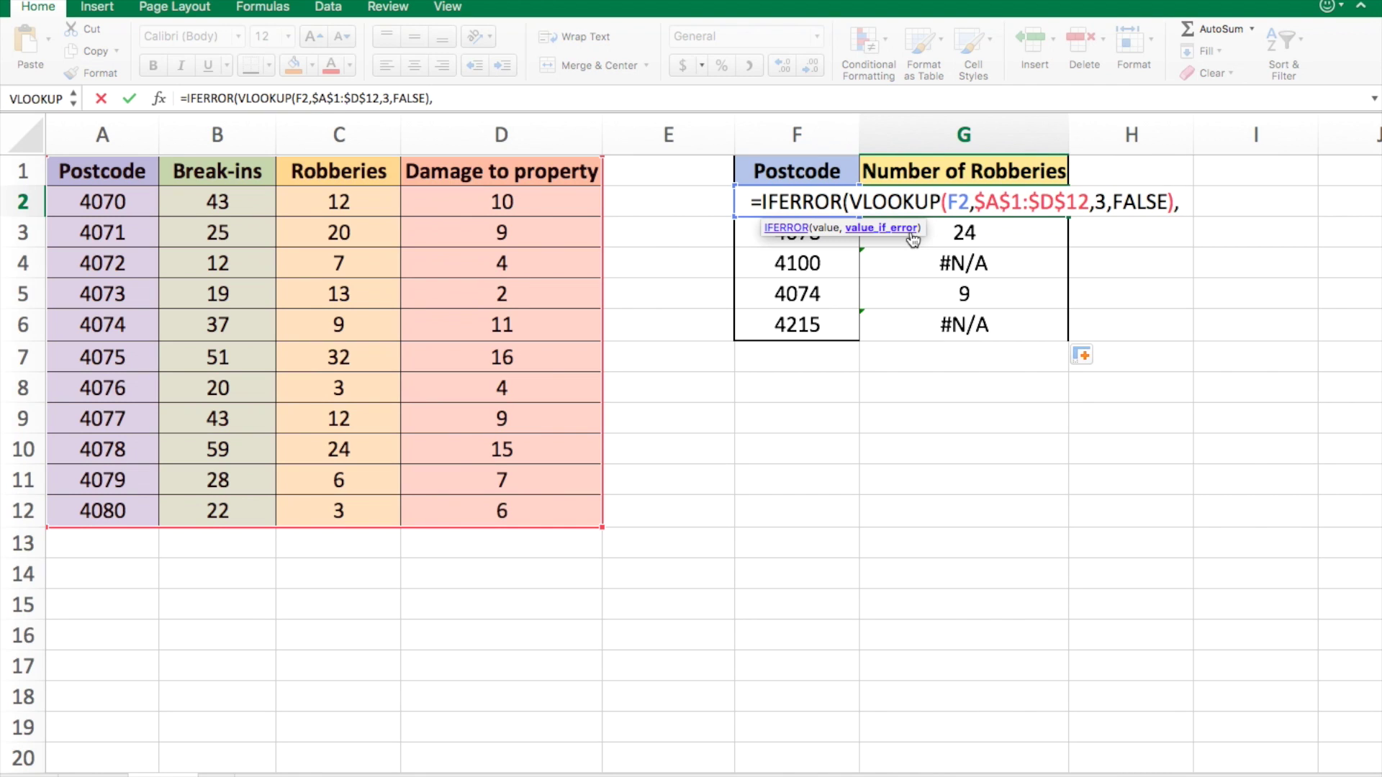
type("\"Data un")
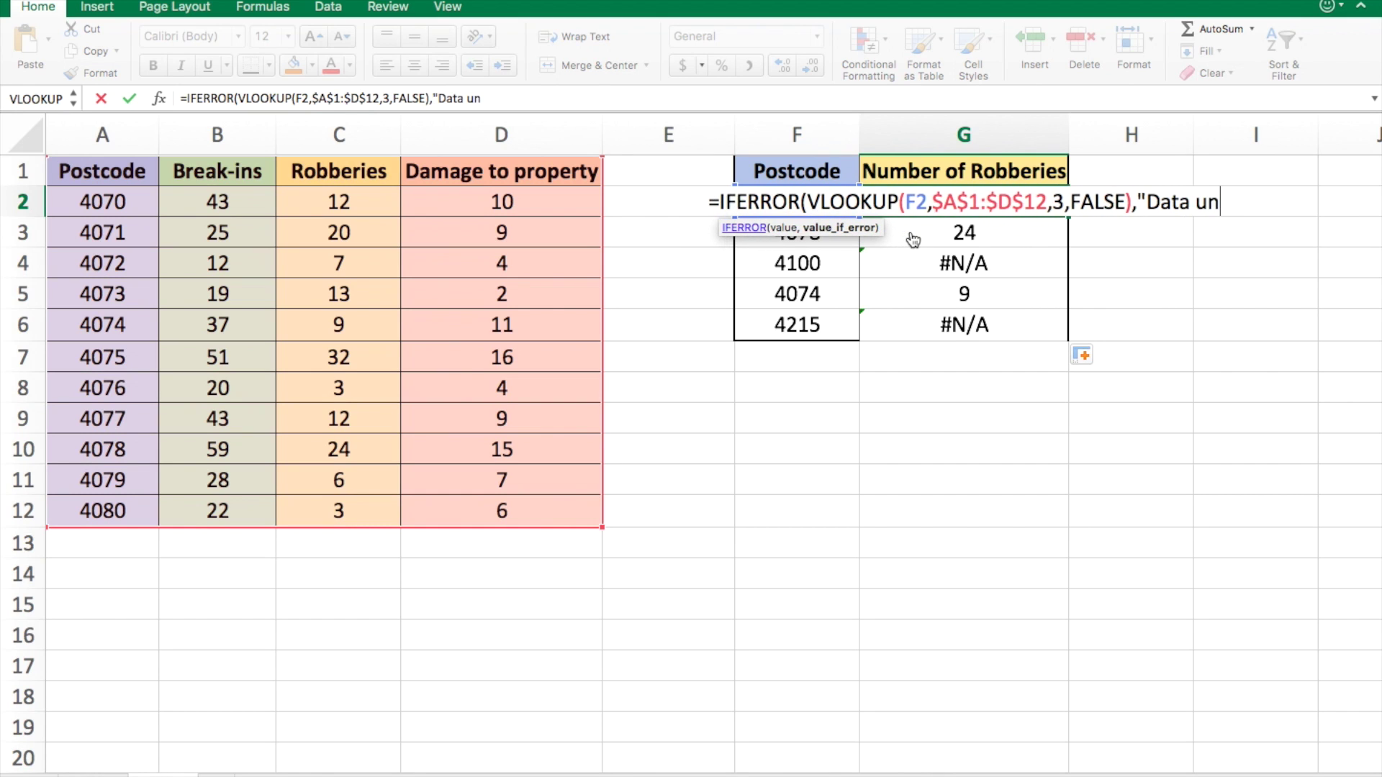
type("availa")
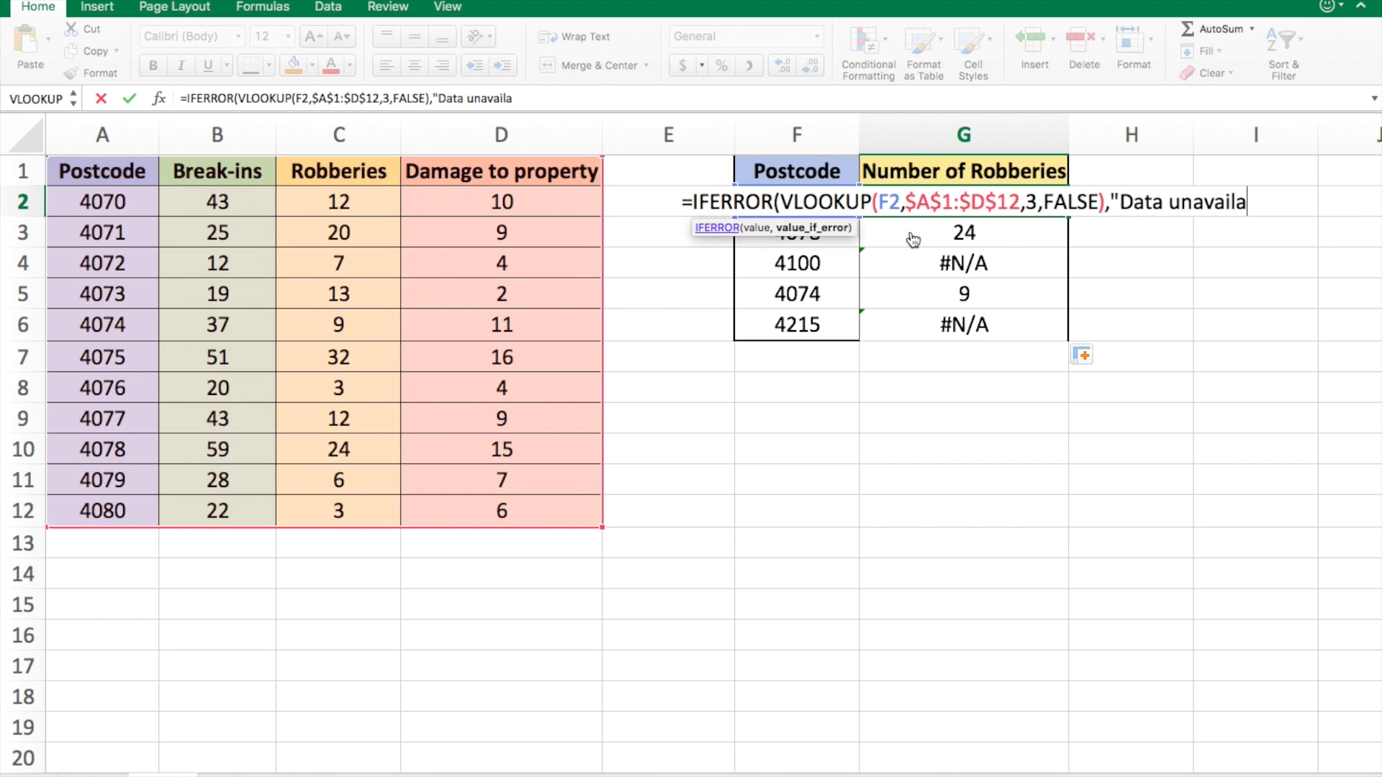
type("ble\")")
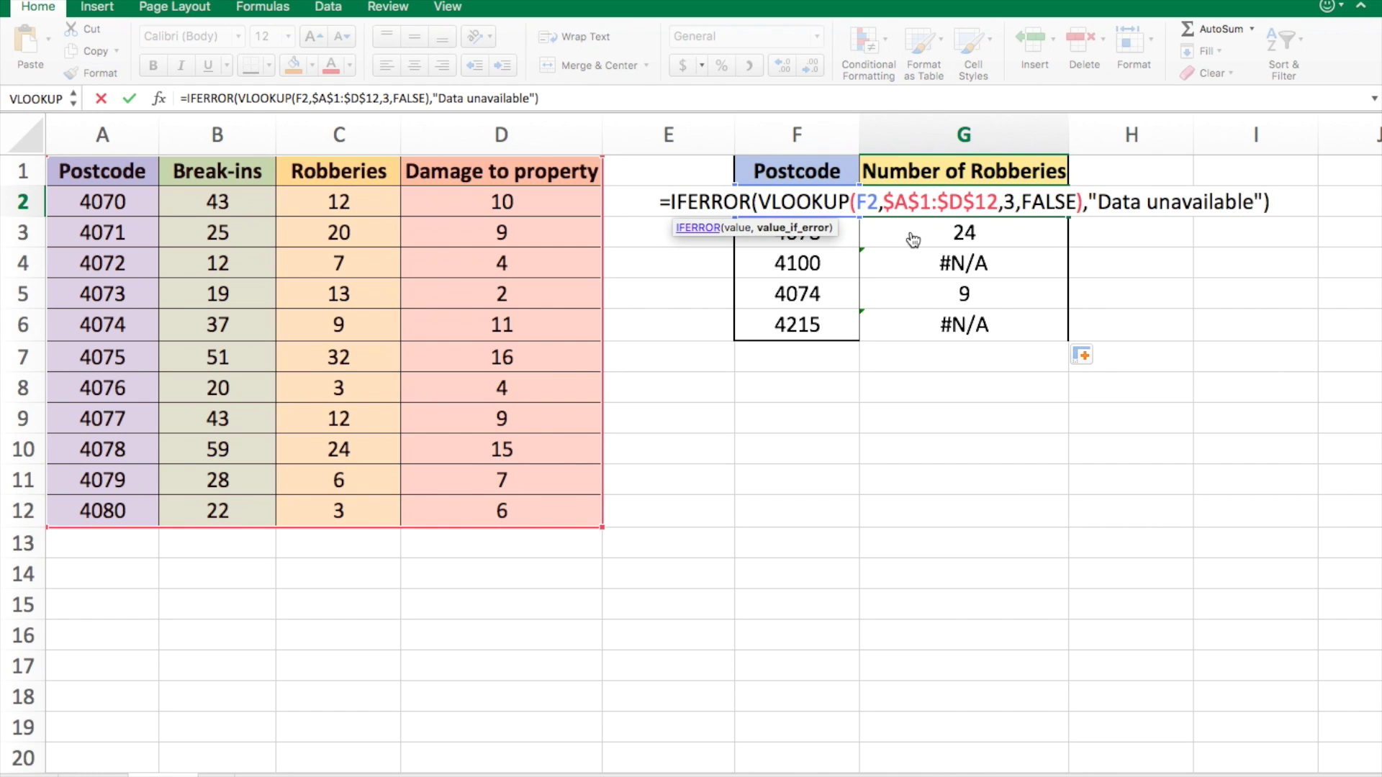
key("Return")
Fill the IFERROR formula from G2 down to G6 and check the rows for postcodes 4100 and 4215
left_click(942, 211)
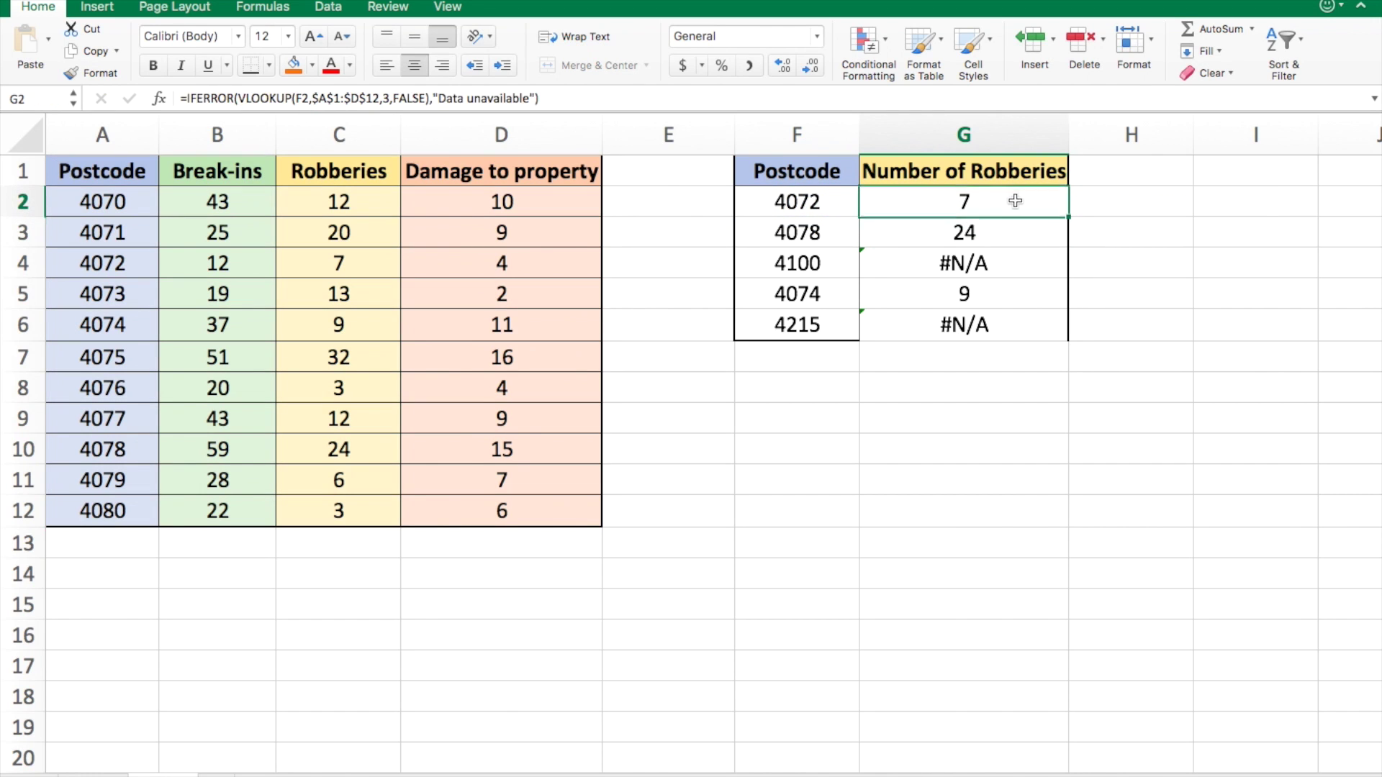
double_click(1069, 217)
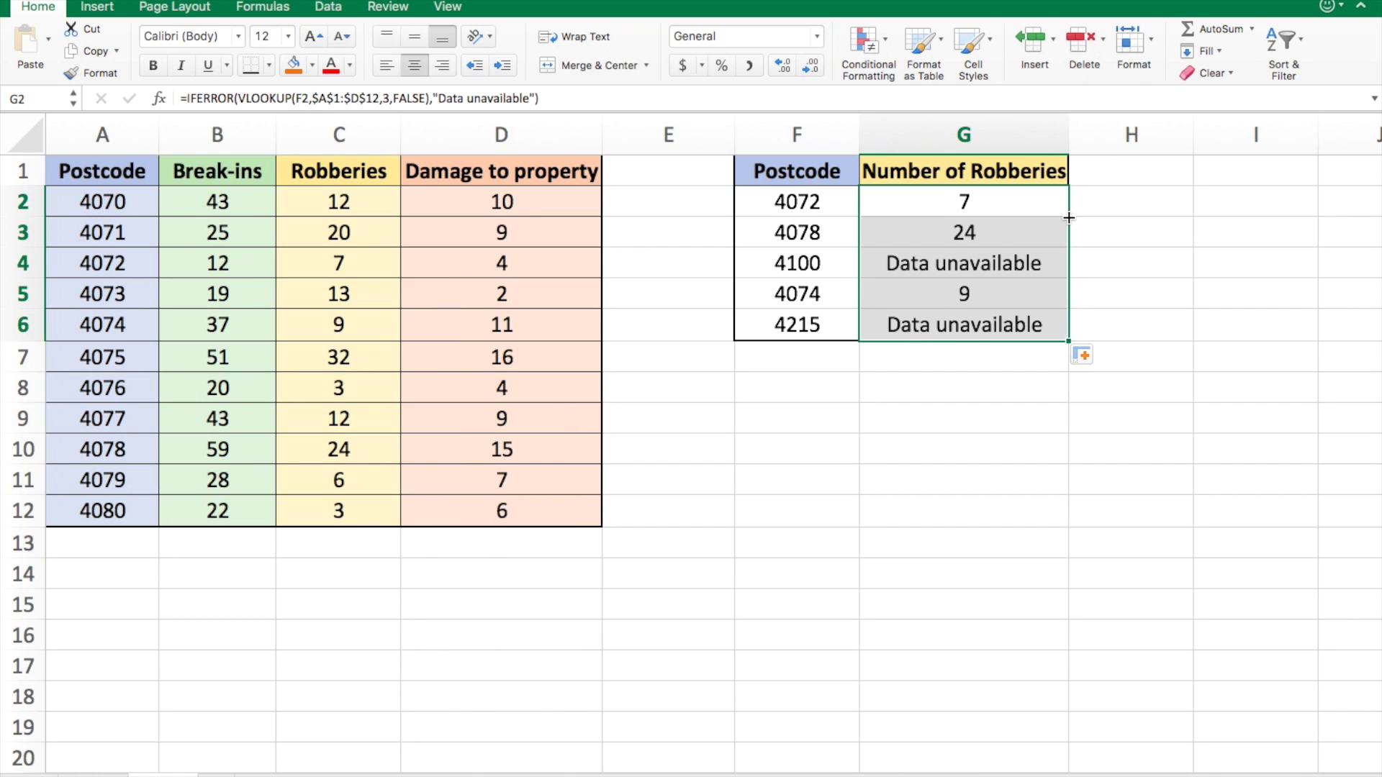
left_click(1057, 263)
left_click(1030, 320)
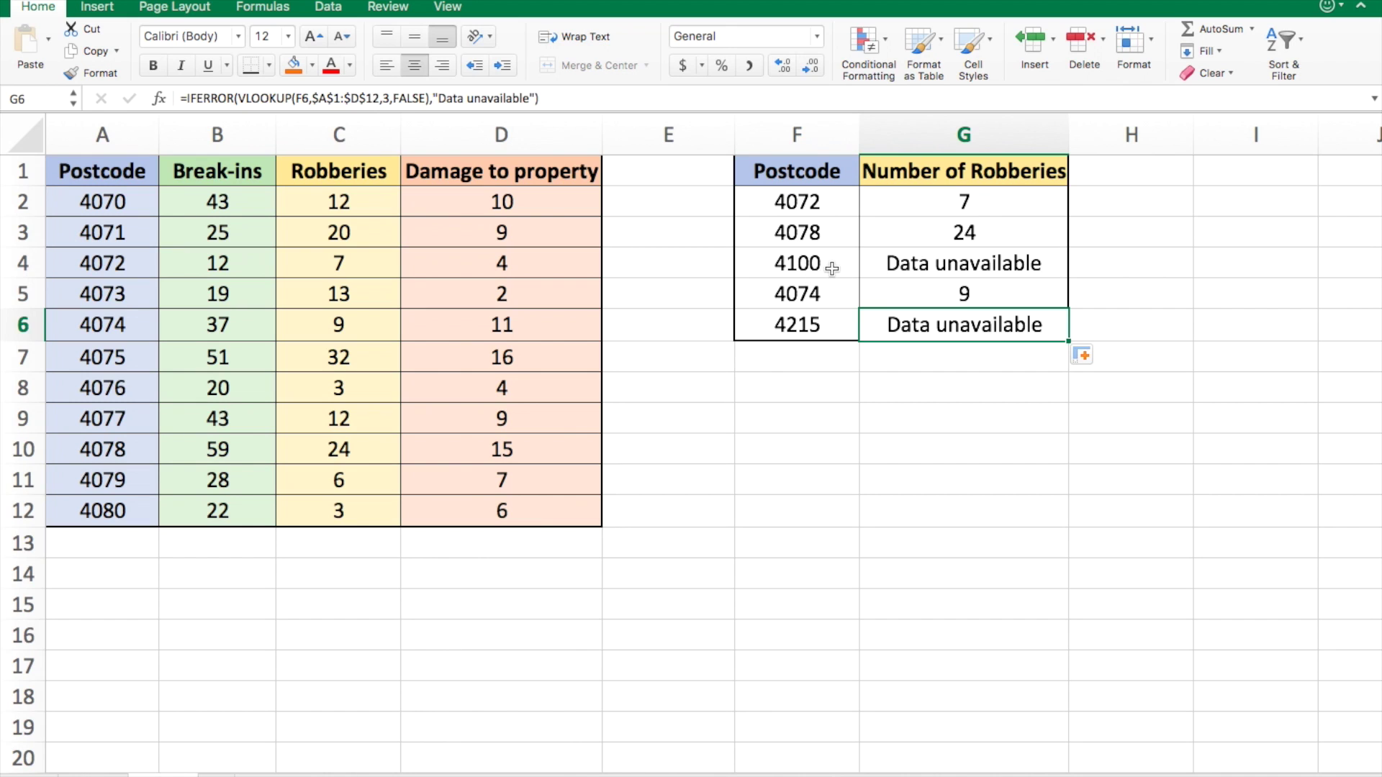
left_click_drag(827, 265, 903, 268)
left_click(836, 330)
left_click_drag(835, 329, 1044, 337)
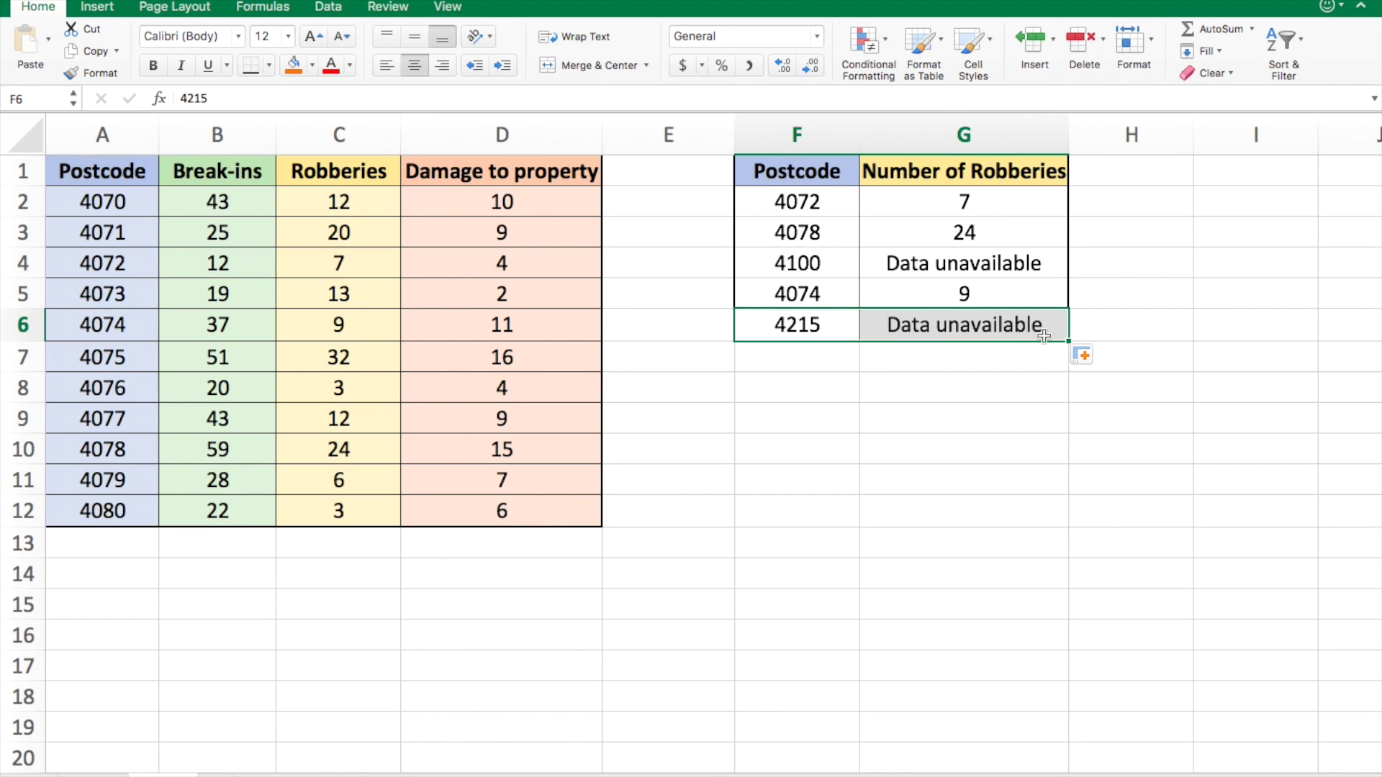
left_click(1057, 338)
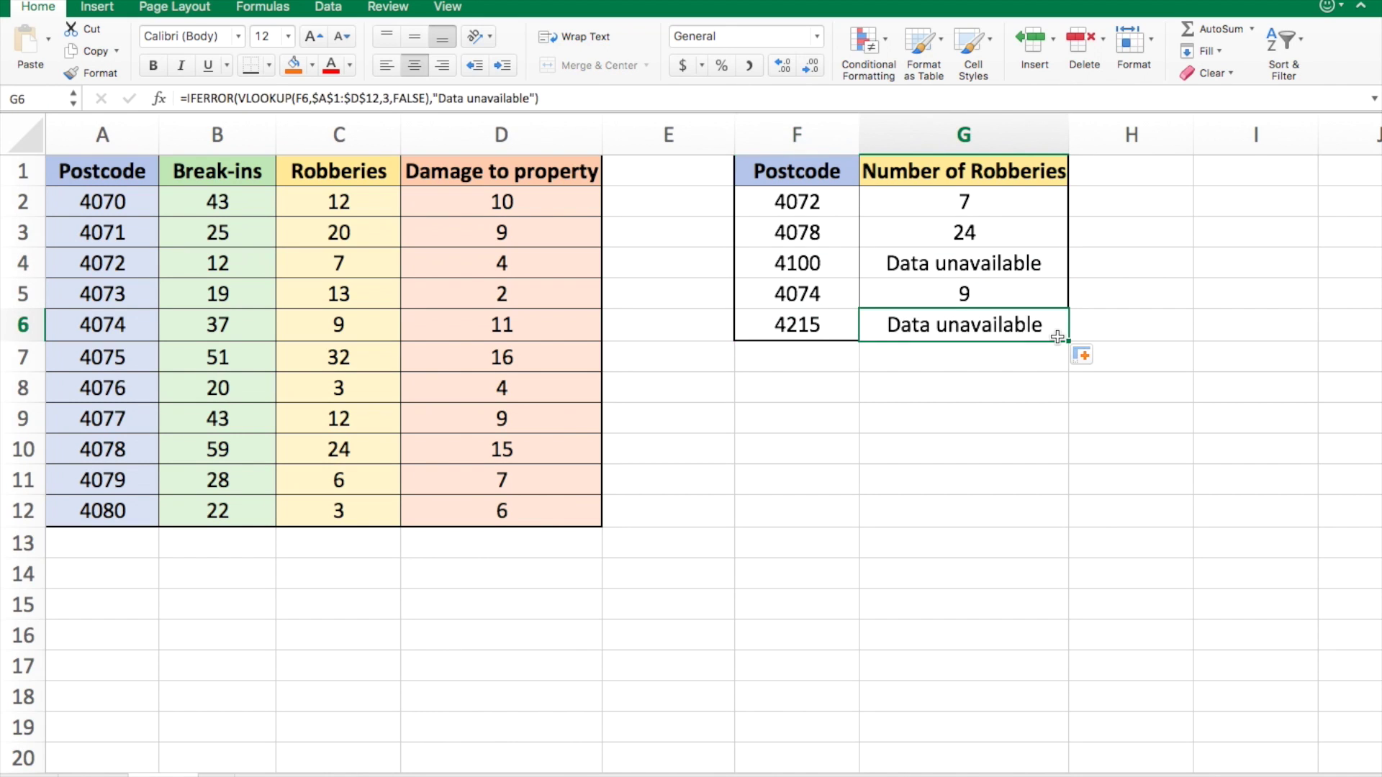